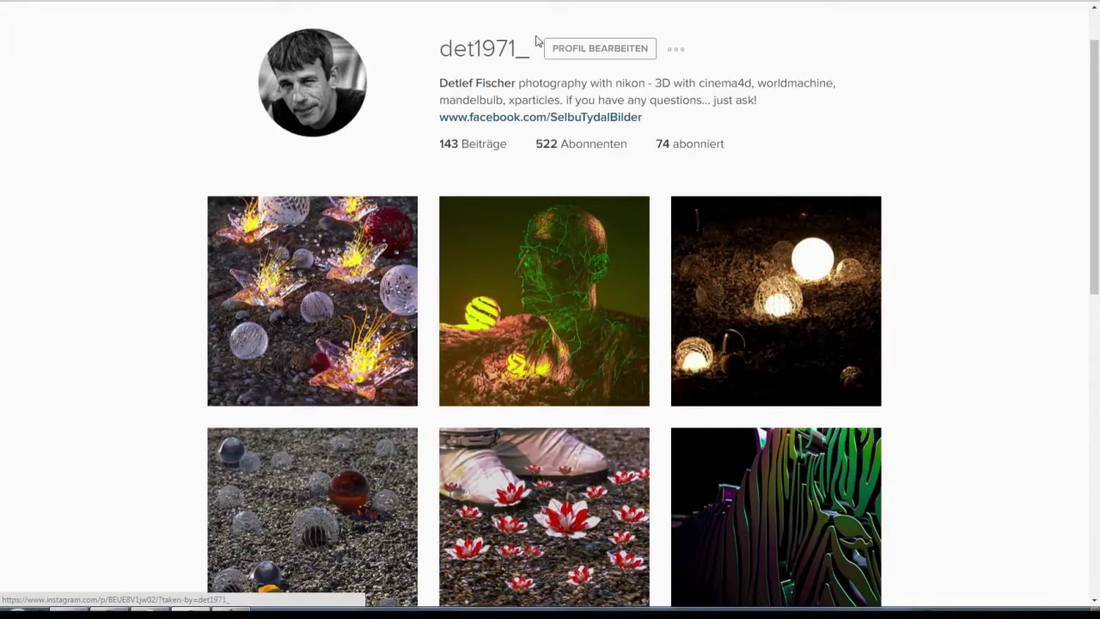
- Open the Facebook page linked in the Instagram profile and view its Message options
drag(534, 58, 439, 51)
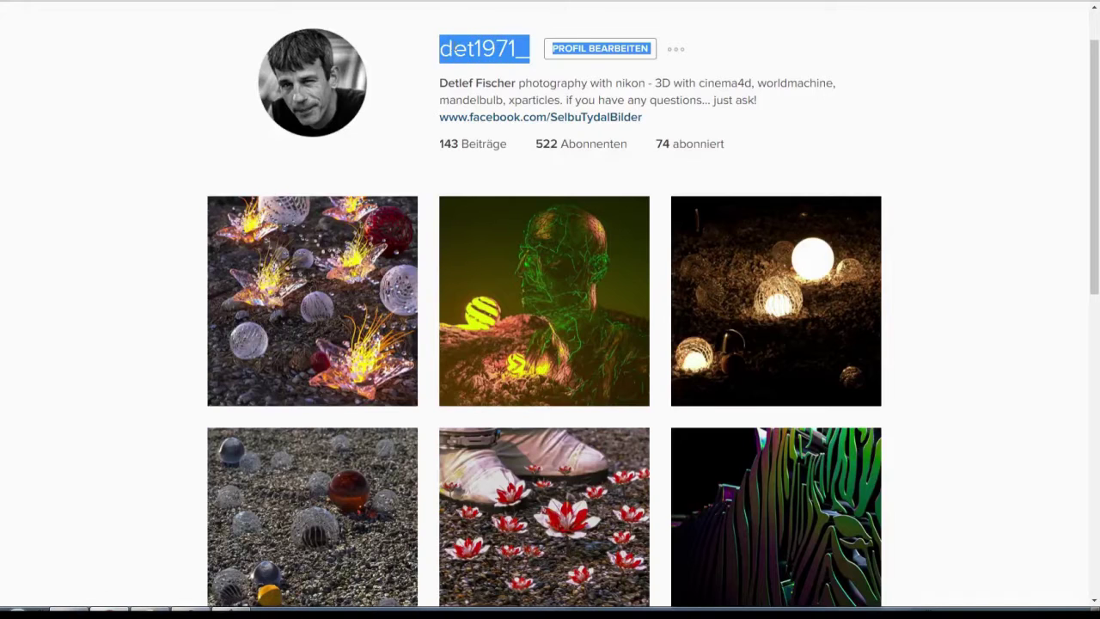
click(454, 45)
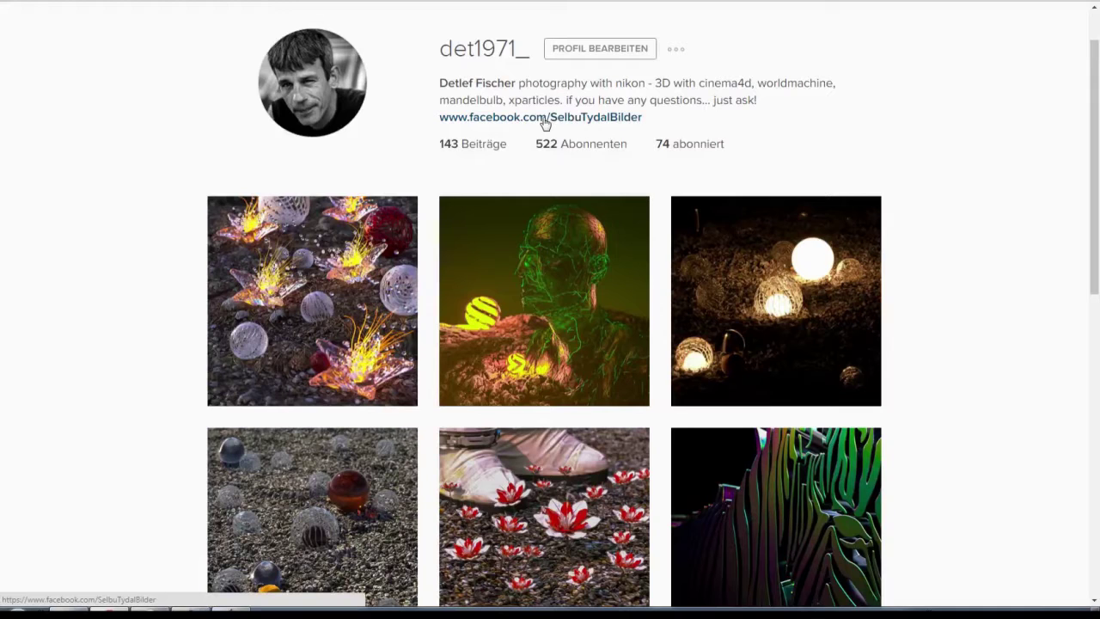
click(625, 122)
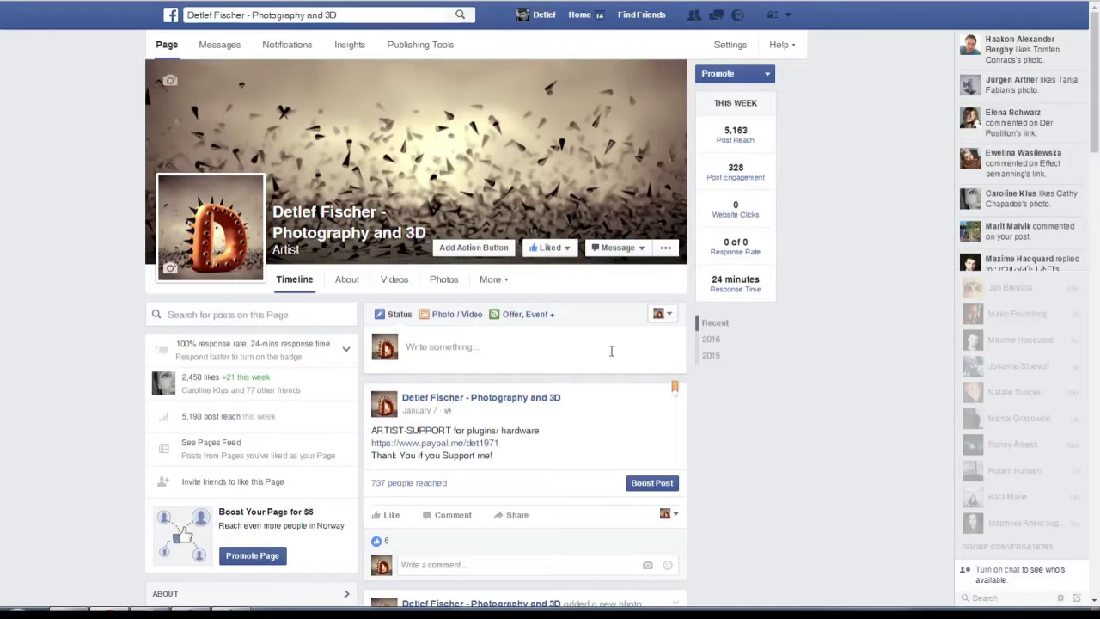
click(619, 248)
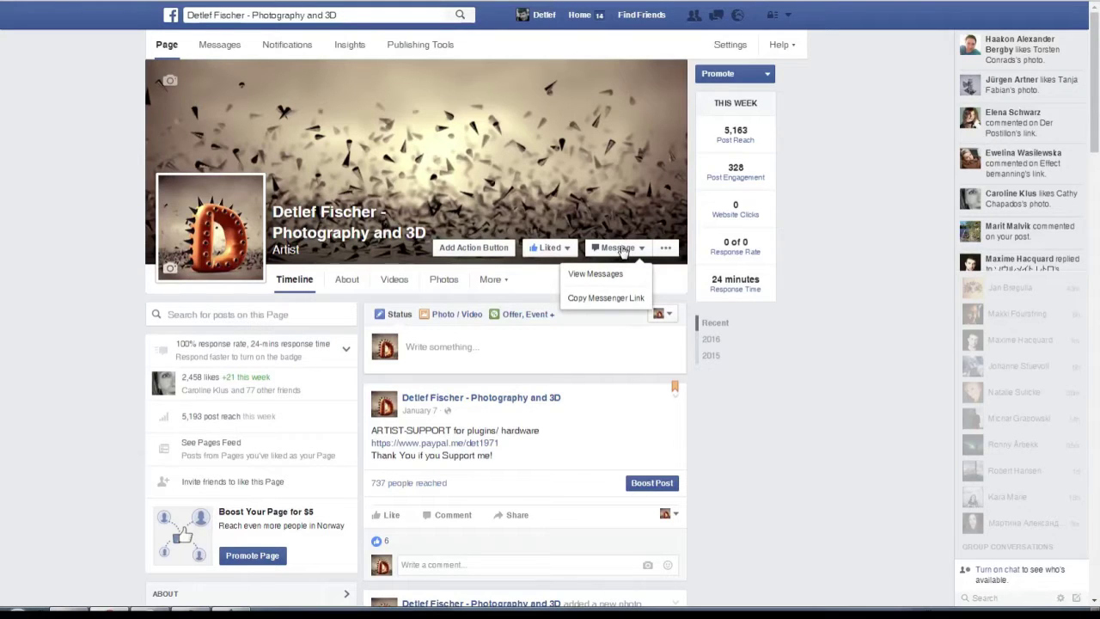
click(622, 249)
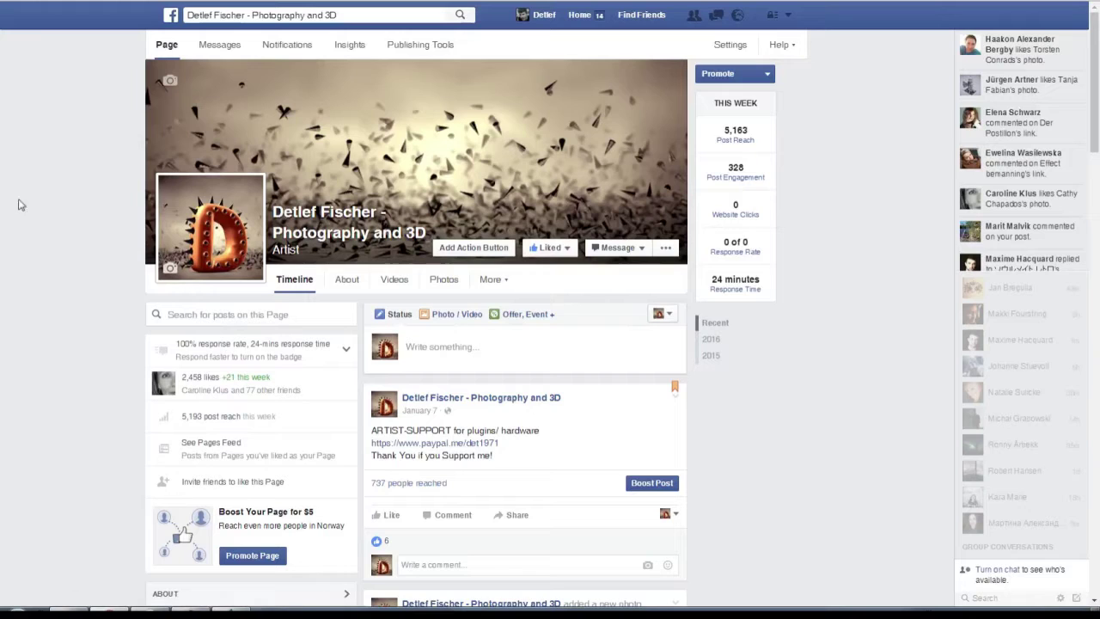
click(619, 249)
click(623, 250)
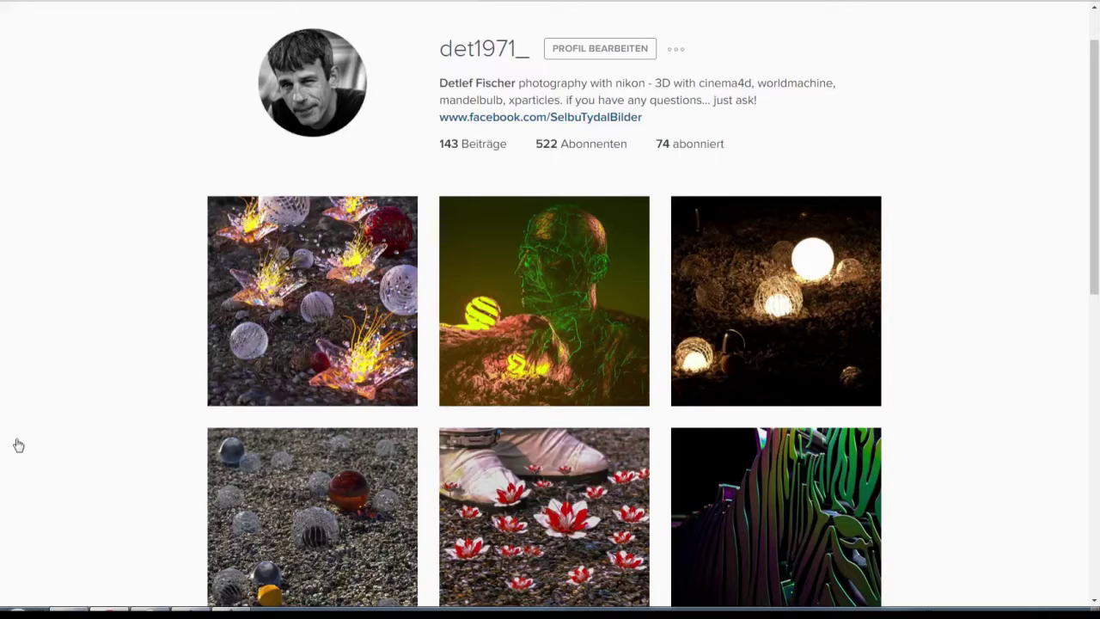
- Switch to the Indigo Renderer website's Skin materials page
mouse_move(230, 613)
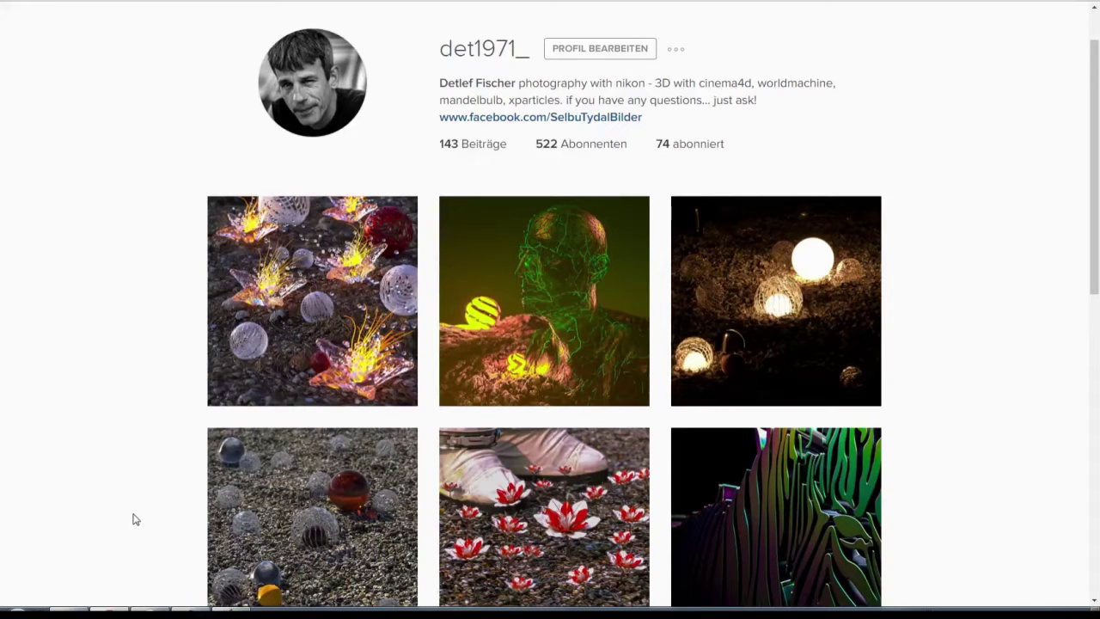
mouse_move(149, 612)
click(147, 543)
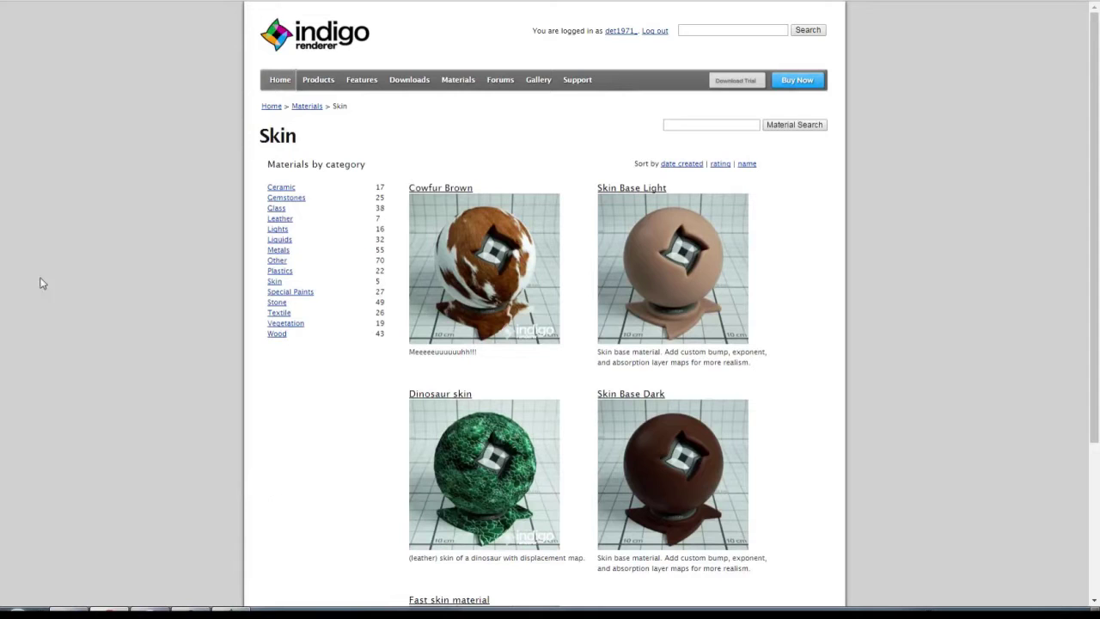
- Switch to Cinema 4D and inspect the camera's object properties and its Indigo Camera Tag, then deselect everything
click(149, 610)
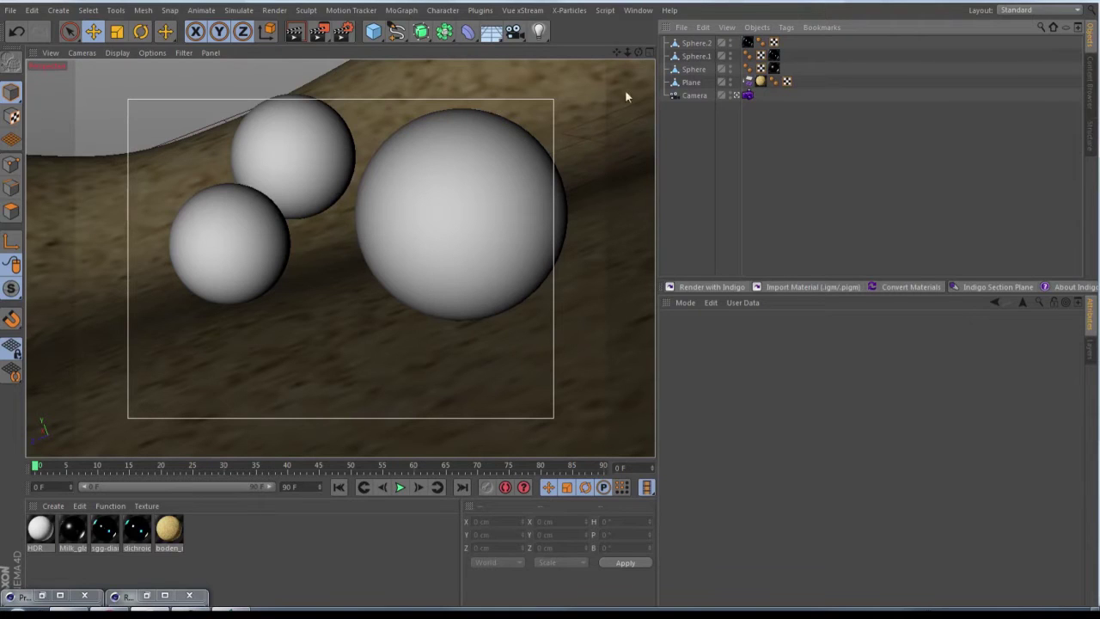
click(689, 97)
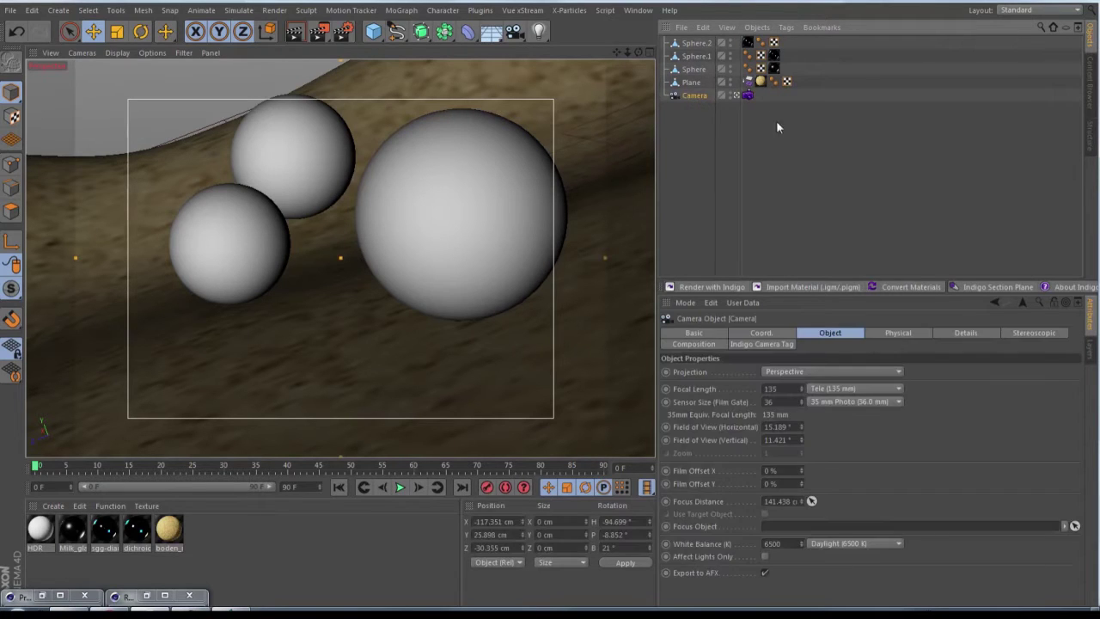
click(747, 95)
click(677, 156)
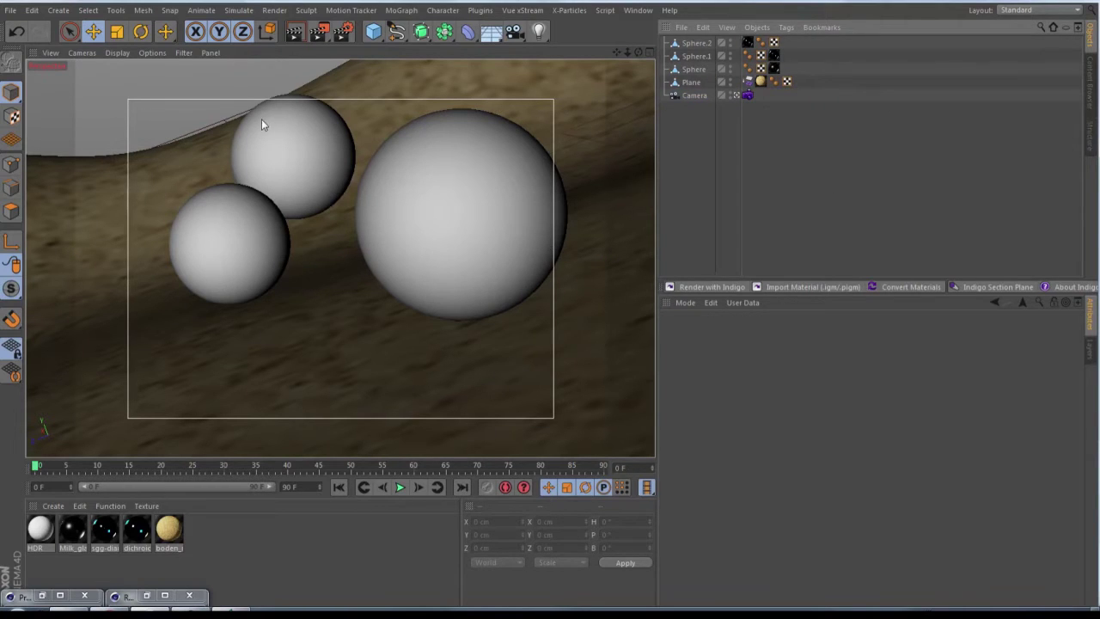
- Examine the Indigo Renderer environment options in the render settings, including the light type and background material
click(344, 32)
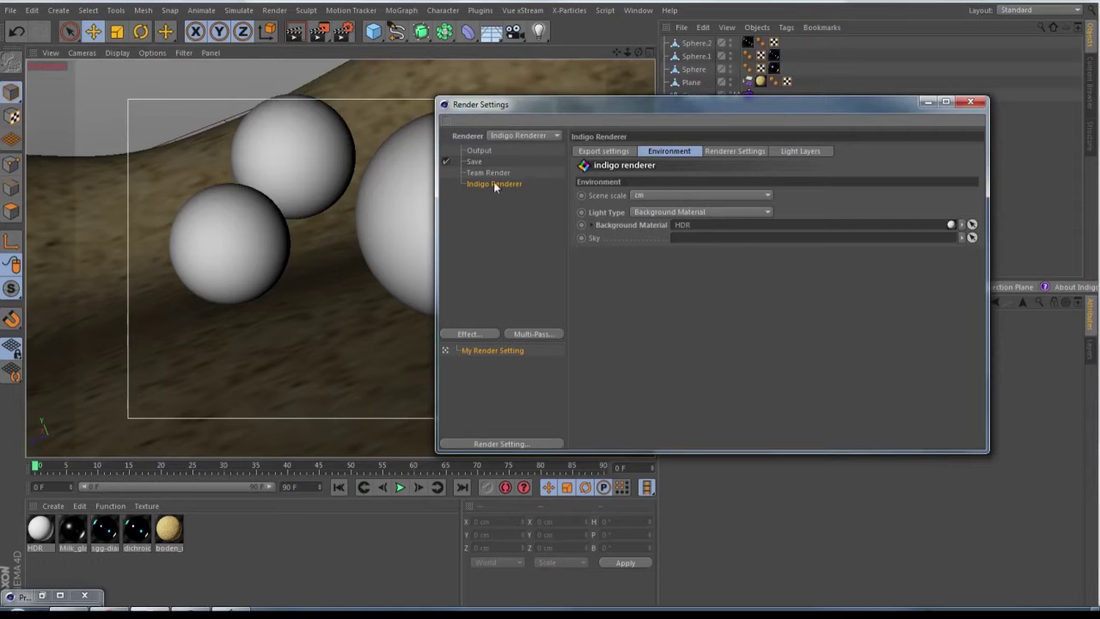
drag(798, 114, 519, 113)
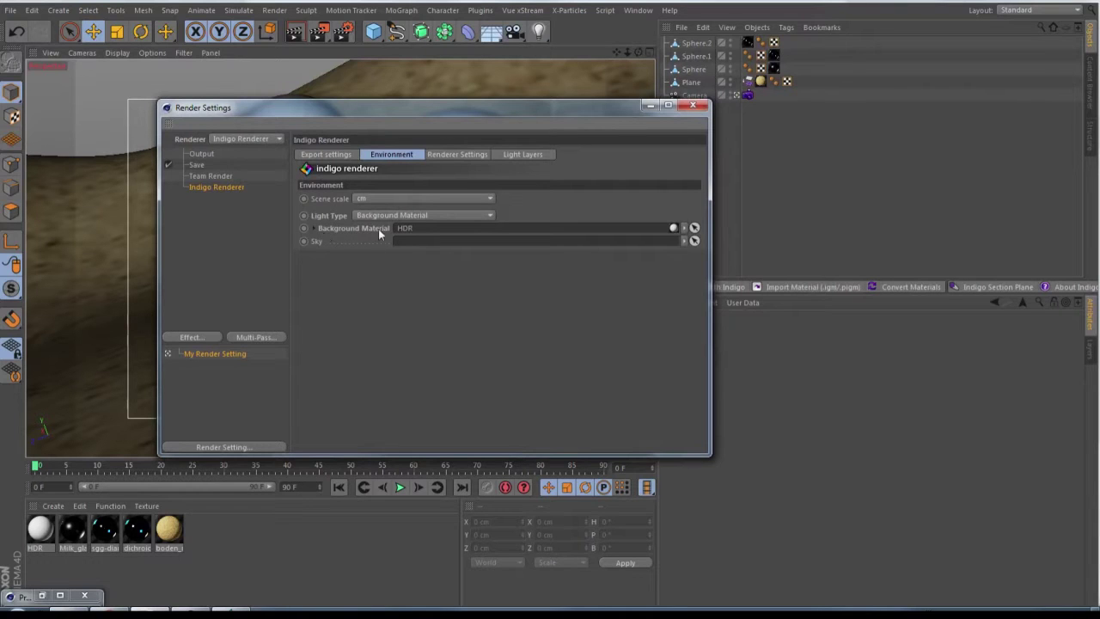
drag(446, 114, 678, 148)
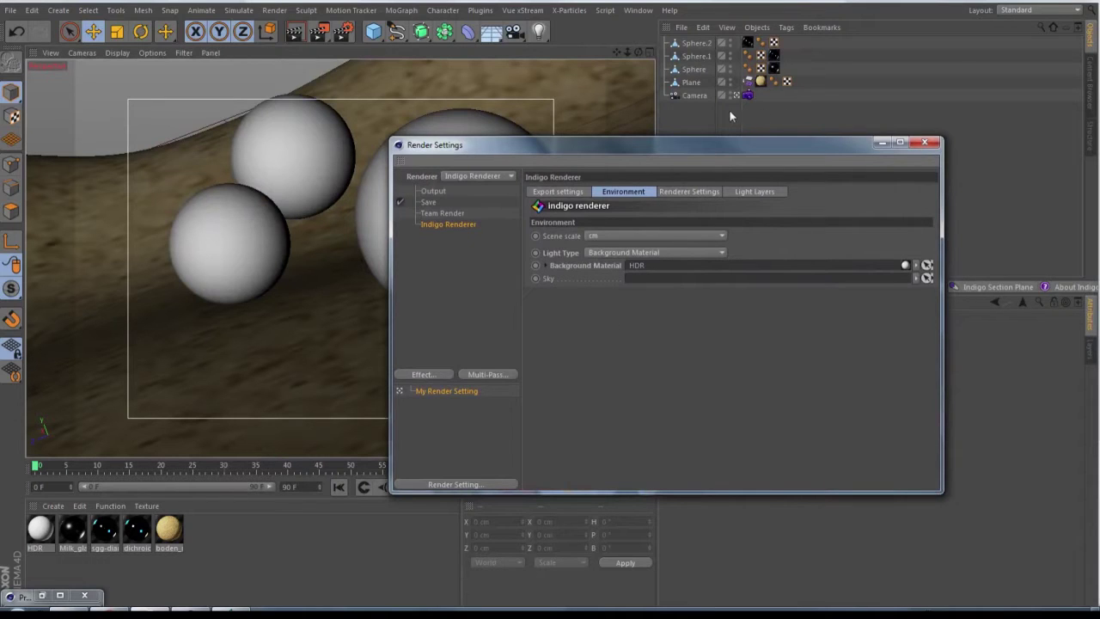
drag(688, 148, 531, 117)
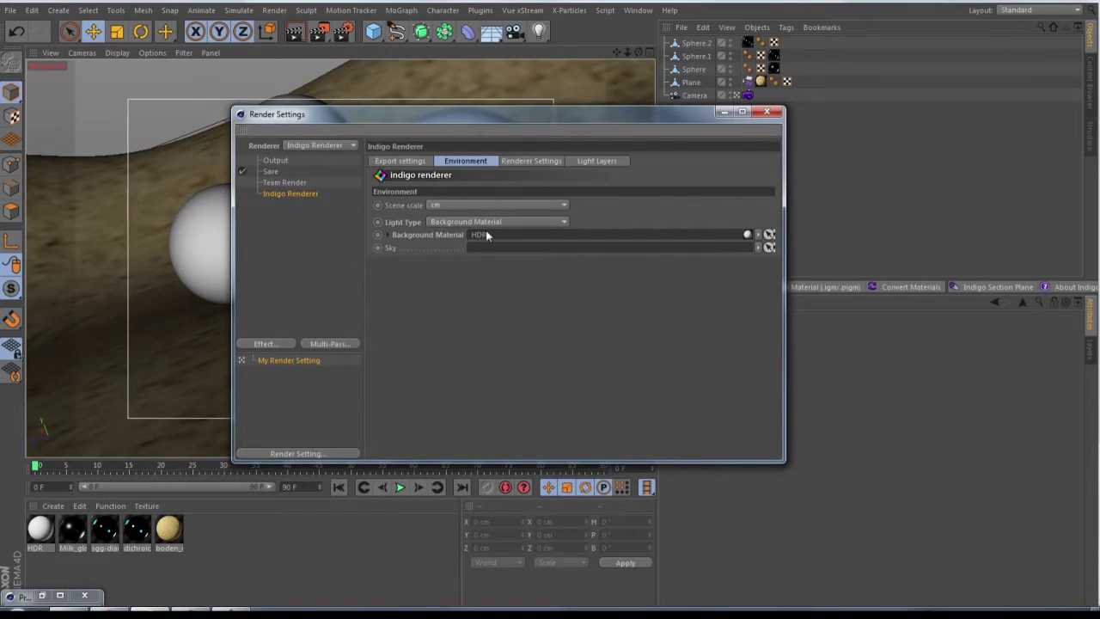
- Open the HDR material for editing at its Emission settings and view the material creation options
click(45, 526)
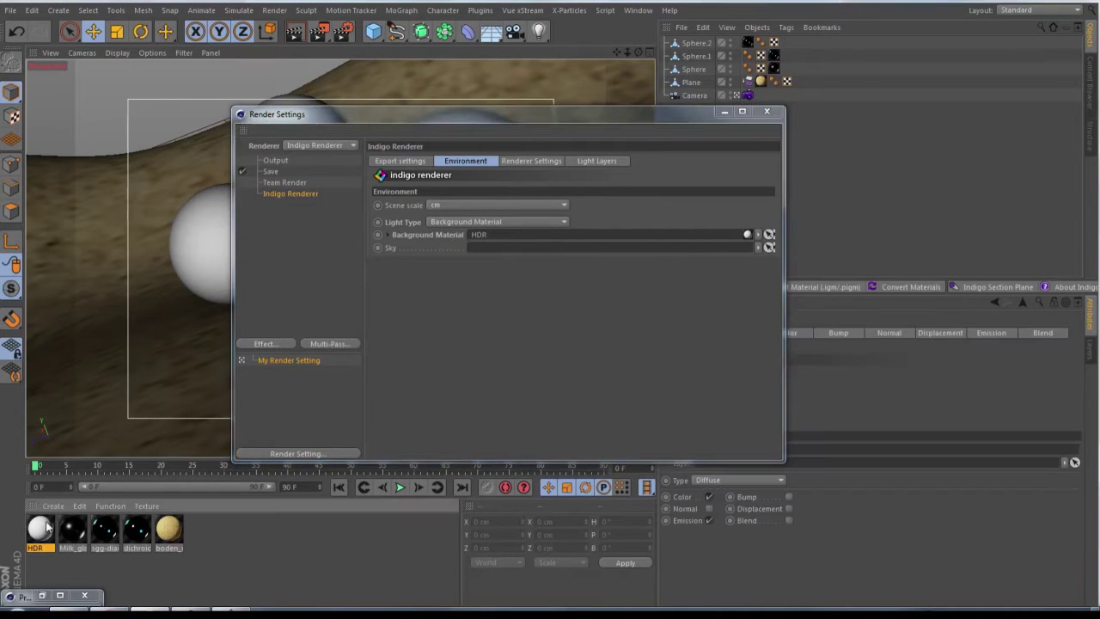
double_click(40, 529)
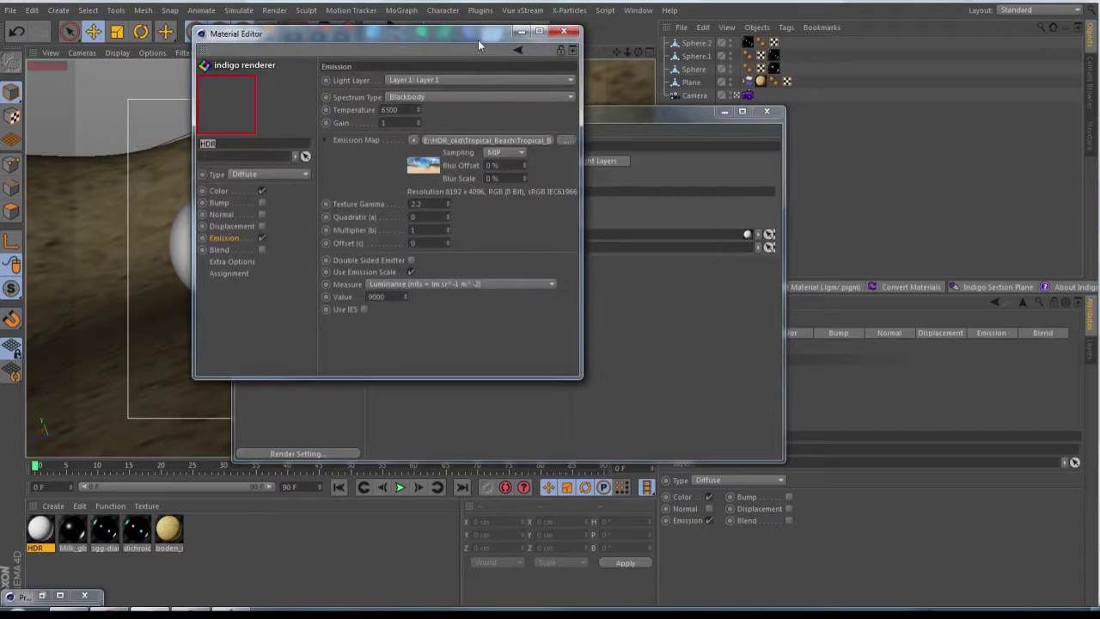
drag(481, 41, 726, 40)
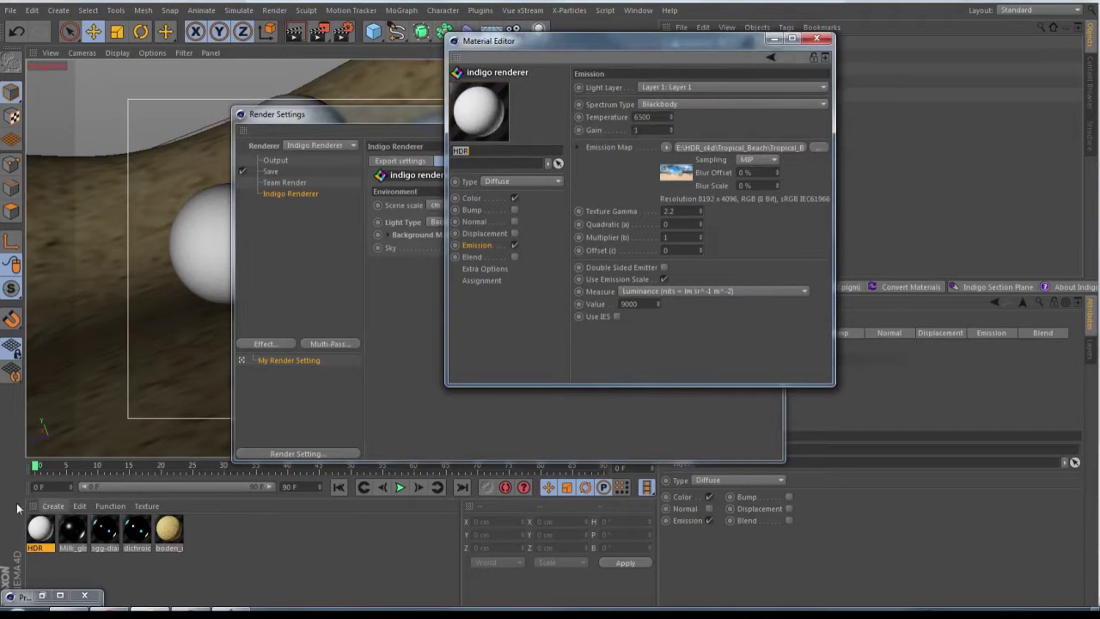
click(53, 506)
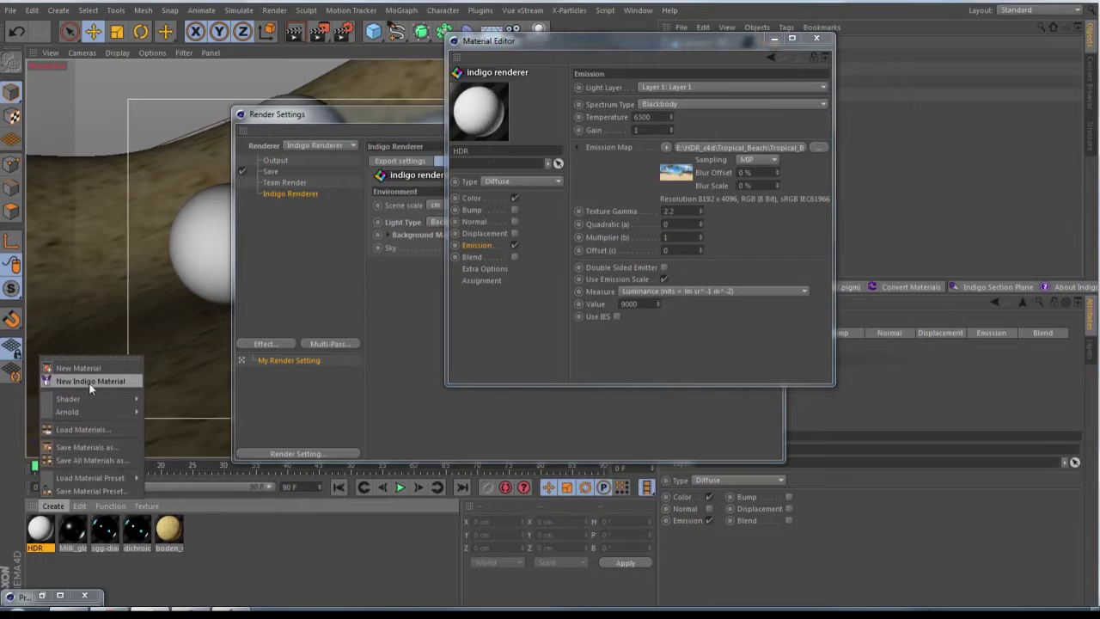
click(550, 307)
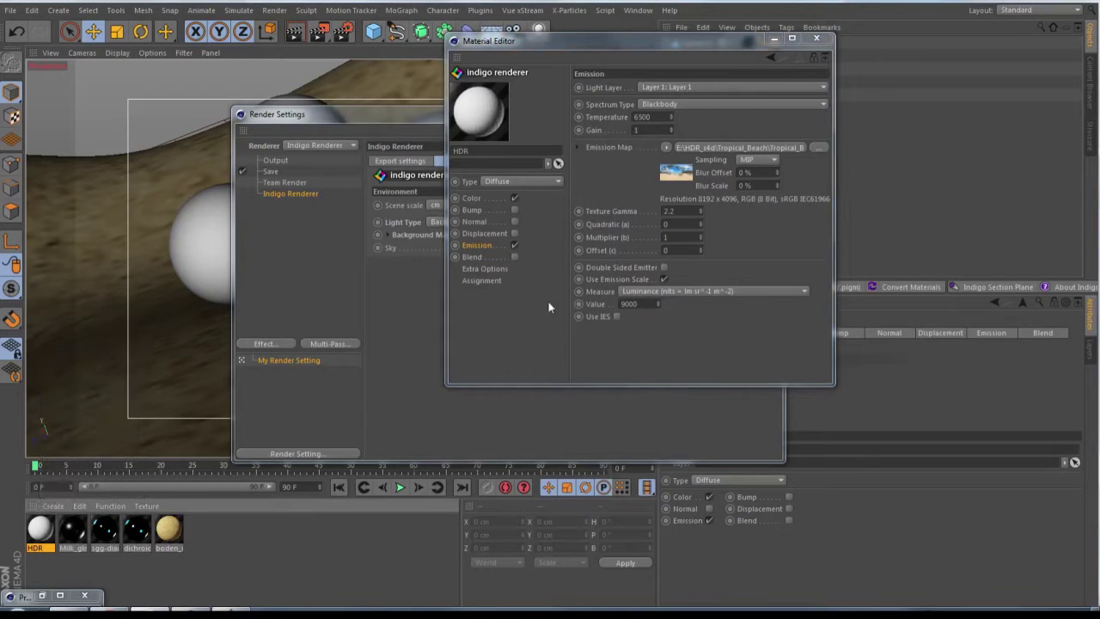
- Disable the HDR material's Emission channel, view its Color settings, and enable Emission again
click(516, 246)
click(485, 199)
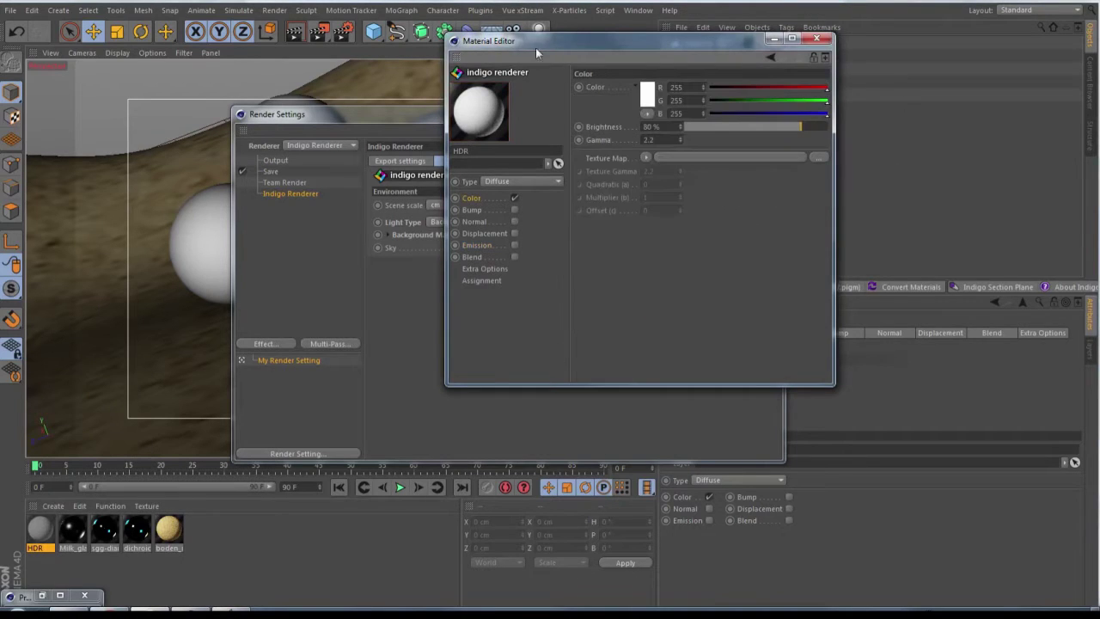
click(477, 245)
click(515, 246)
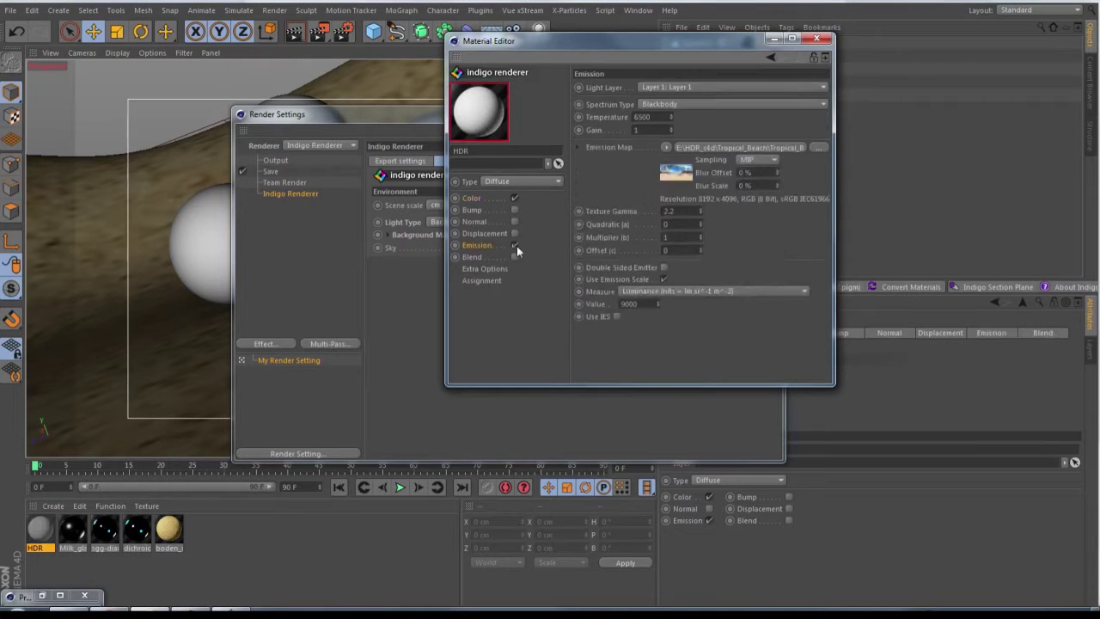
- Set the HDR material's emission spectrum type to Blackbody and its measure to Luminance (nits), and close the material
click(648, 105)
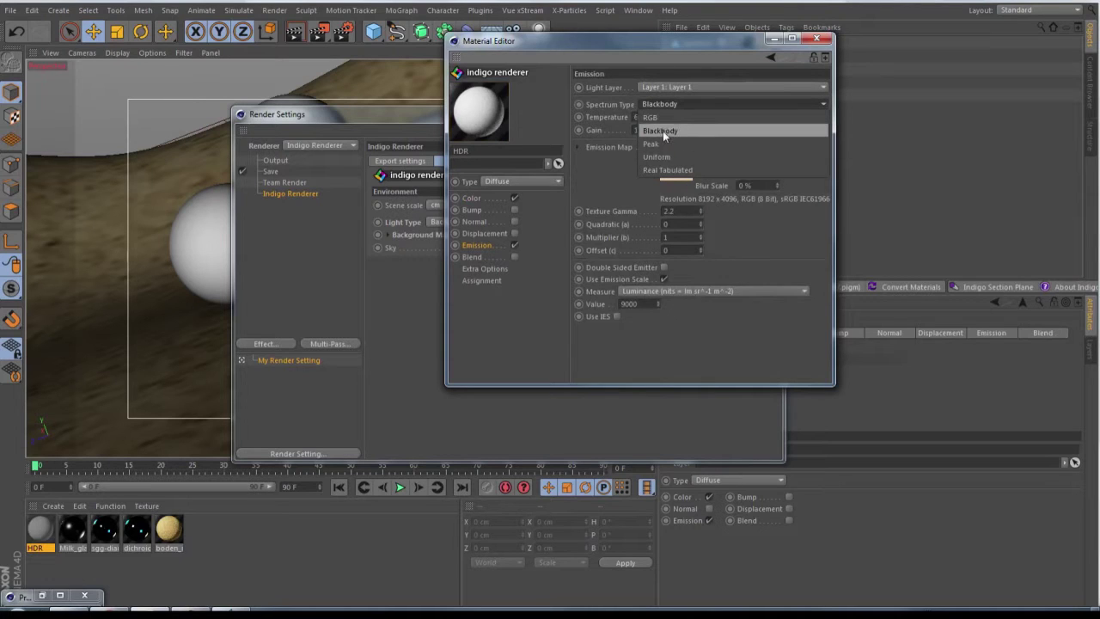
click(712, 131)
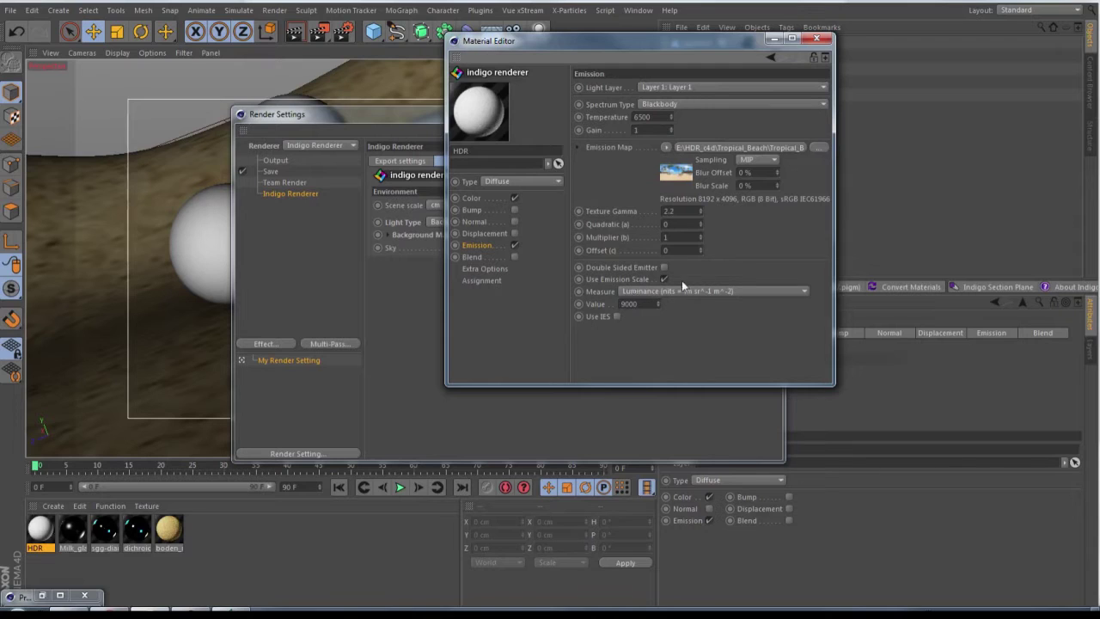
click(719, 291)
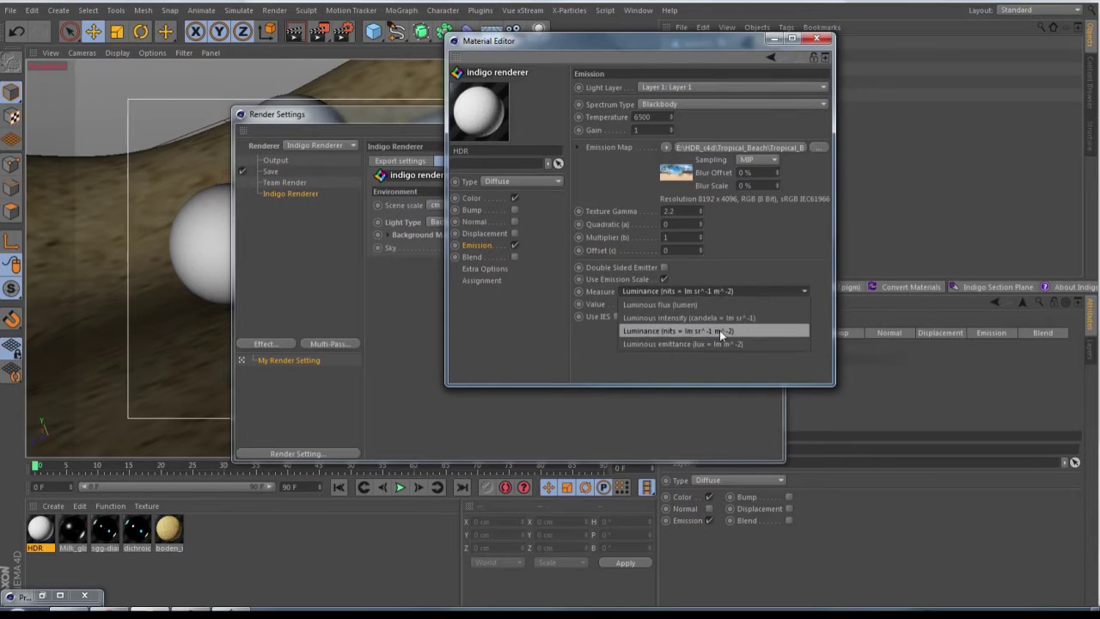
click(719, 330)
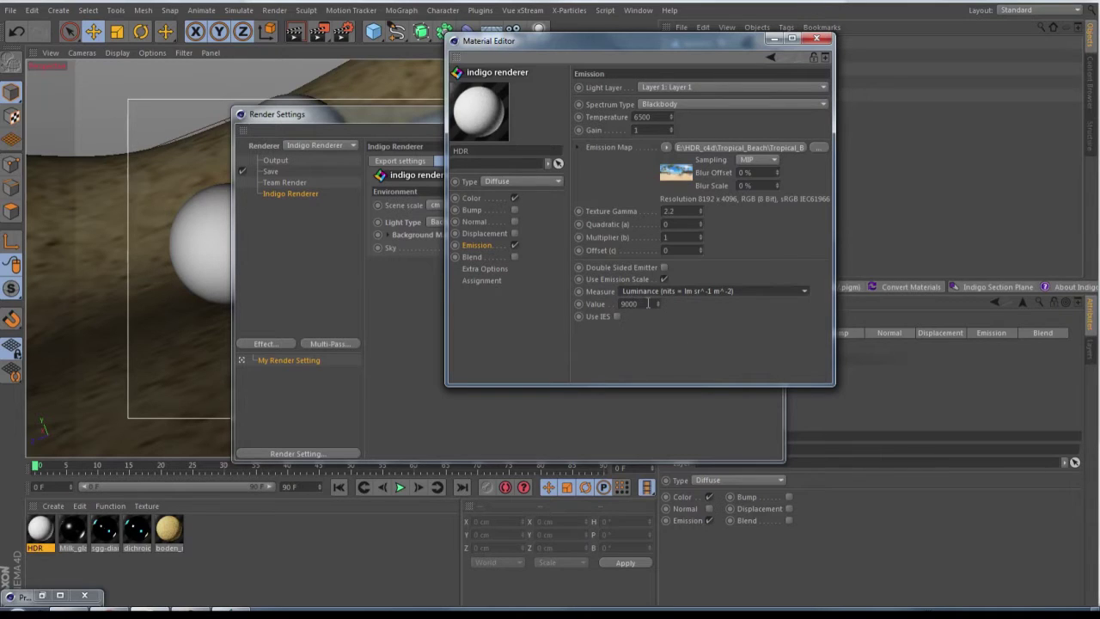
key(Return)
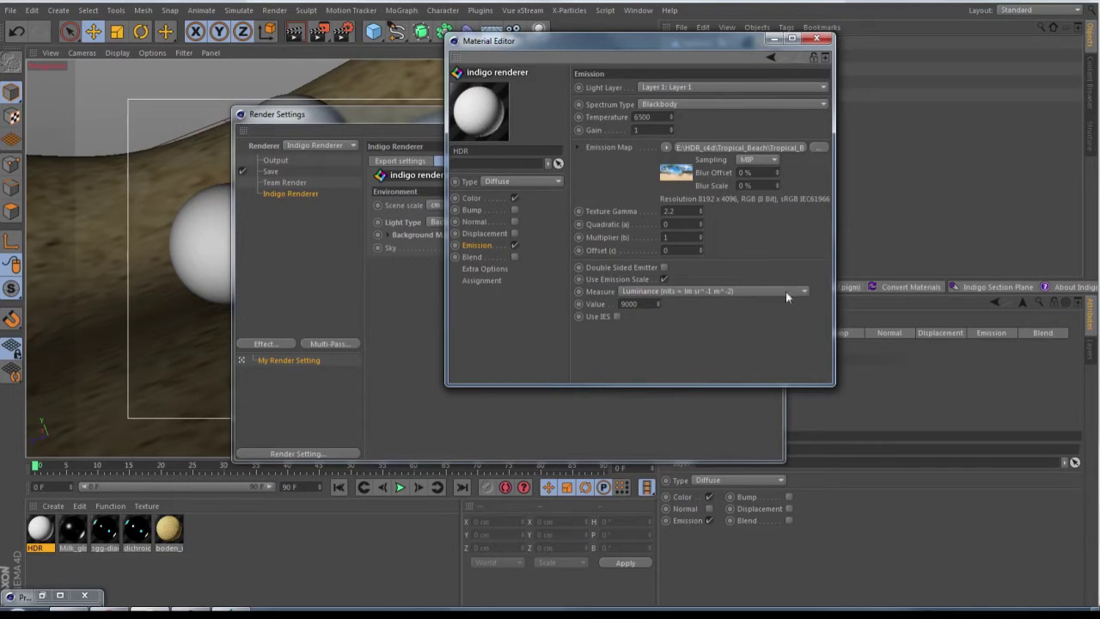
click(818, 40)
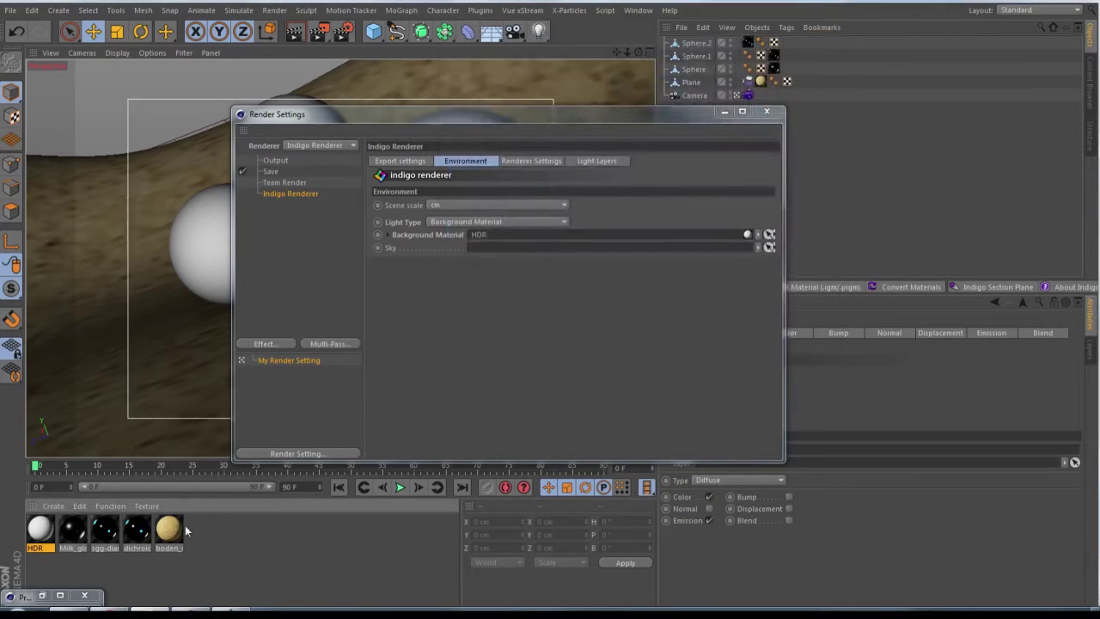
- Set the Indigo environment light type to Background Material and close the render settings
click(451, 220)
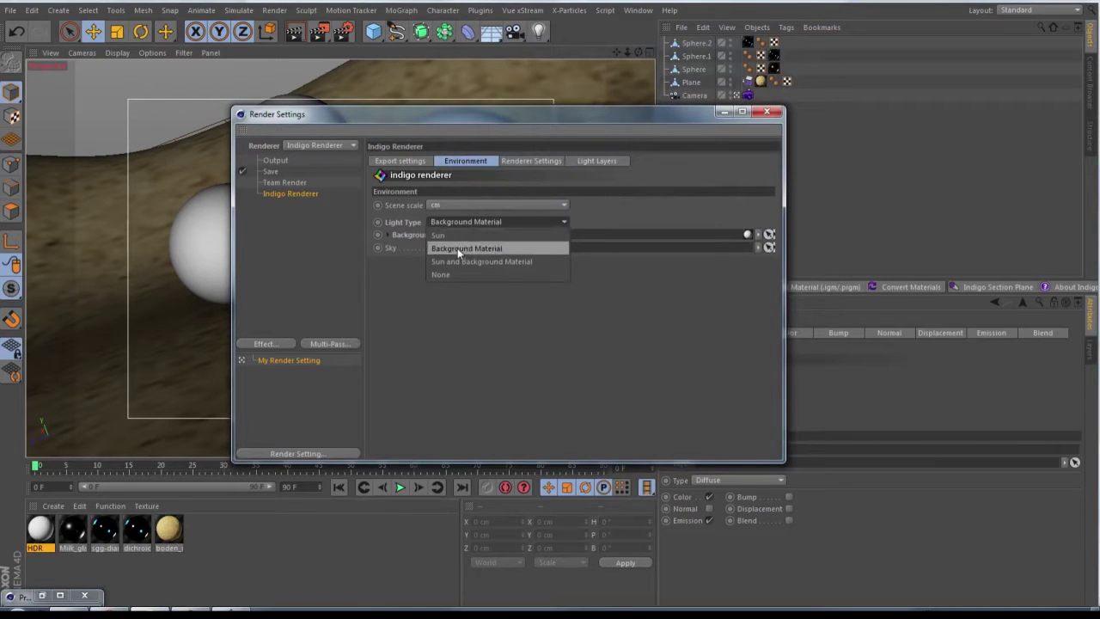
click(457, 248)
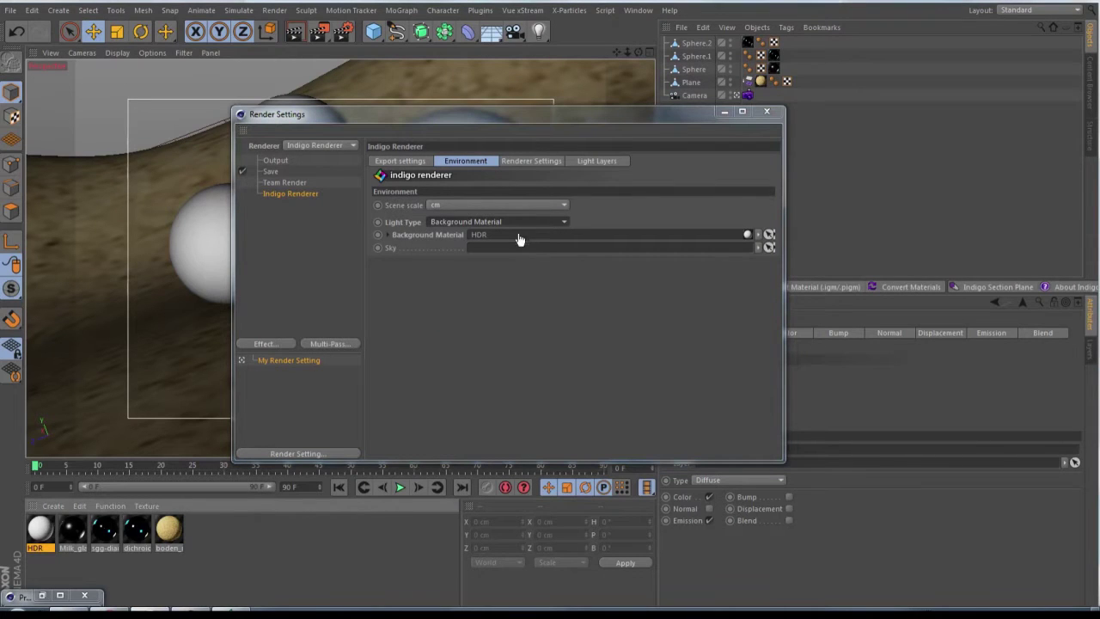
drag(542, 238, 86, 520)
click(762, 113)
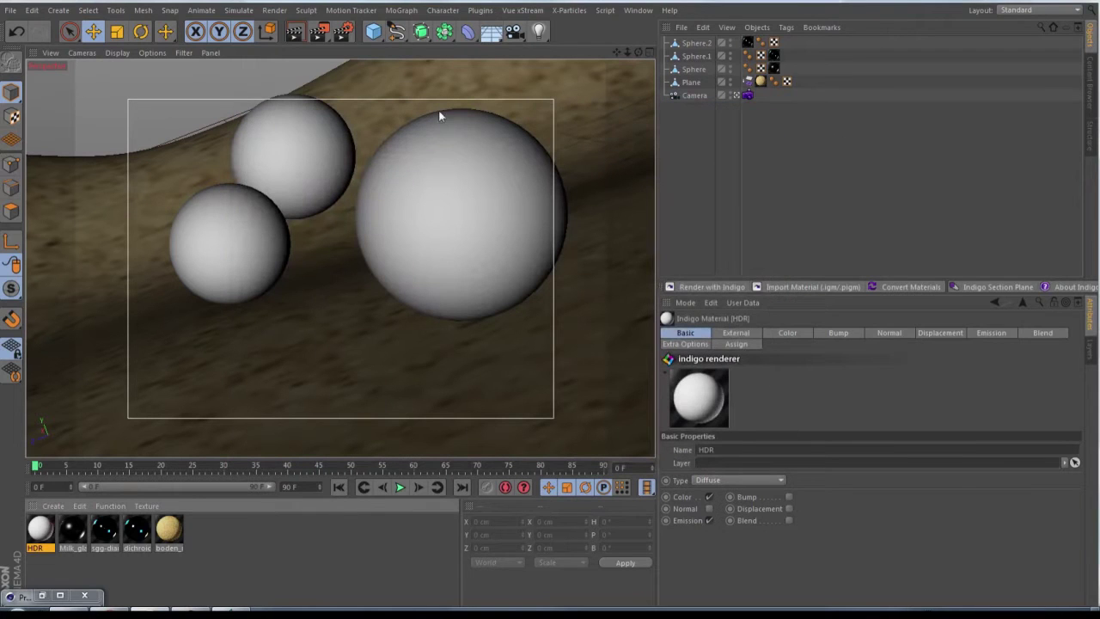
- Render the three spheres with Indigo in the Picture Viewer, stop the external renderer, and return to the scene
click(317, 34)
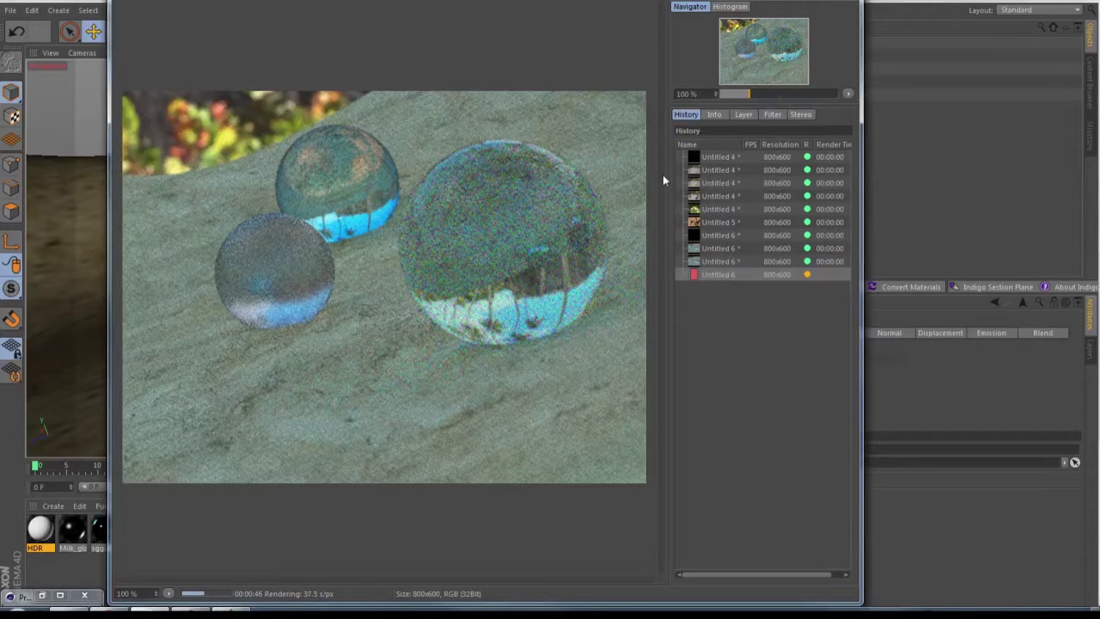
click(141, 5)
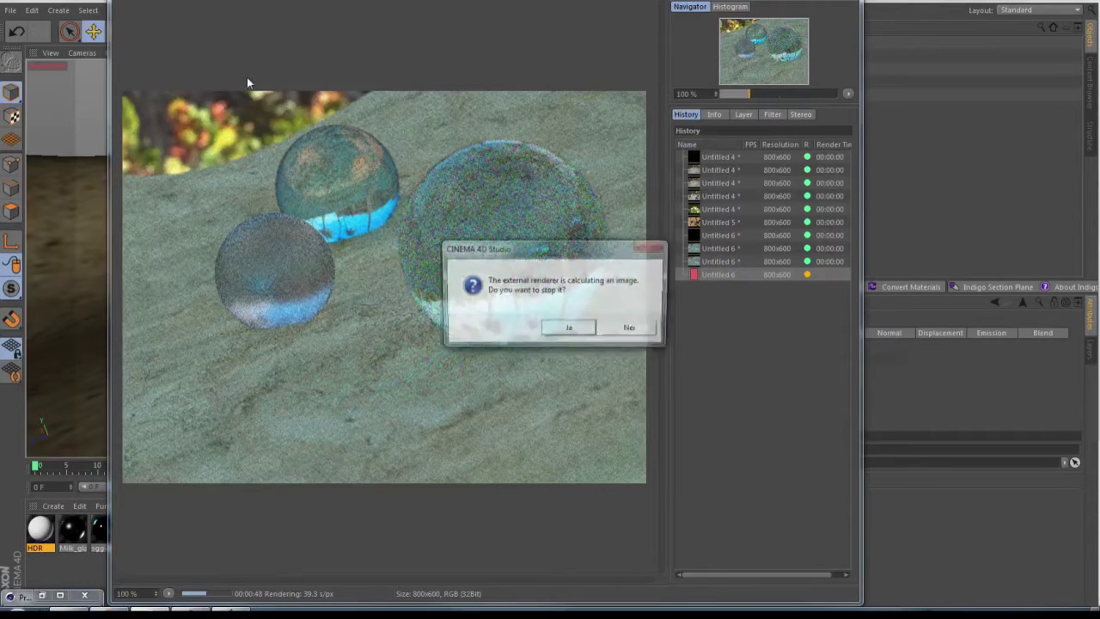
click(567, 330)
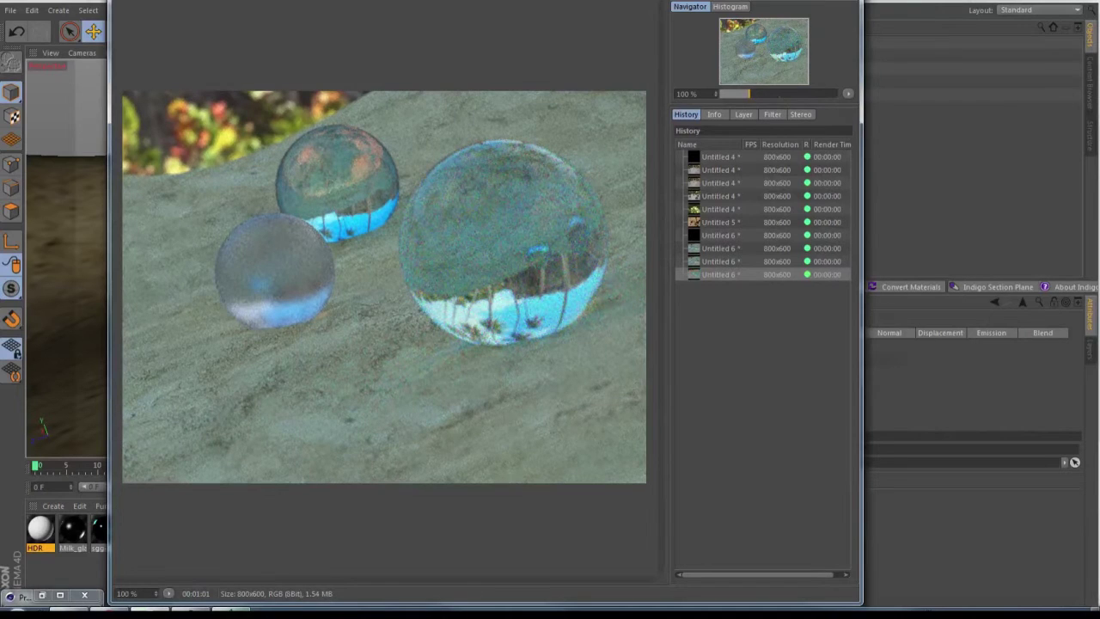
click(931, 121)
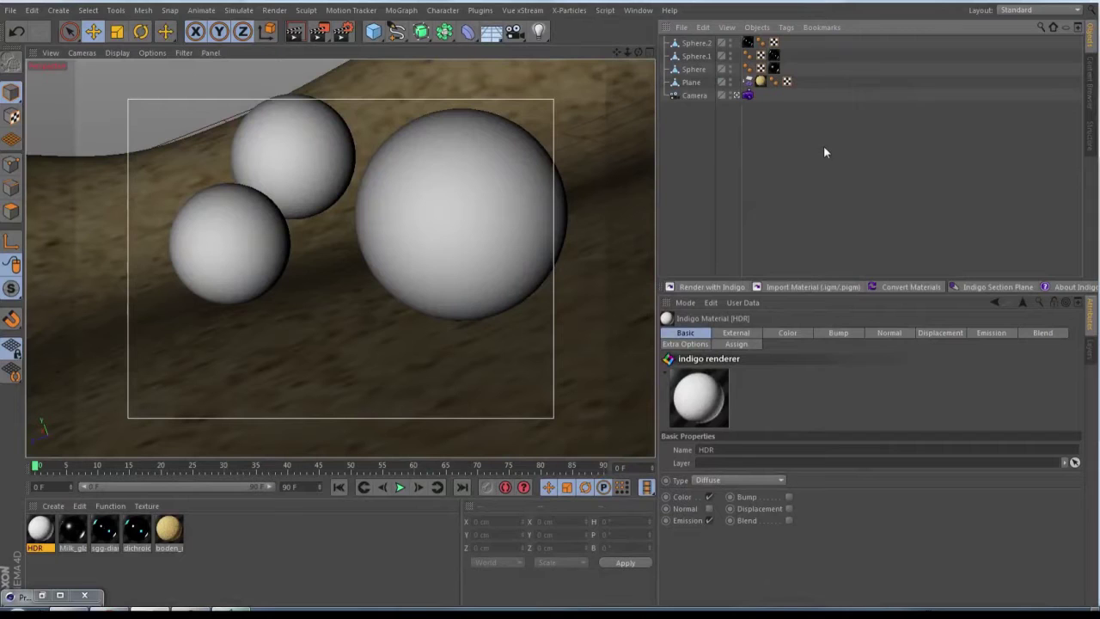
- View the available Indigo for Cinema 4D plugin commands and return to the scene
click(479, 10)
mouse_move(563, 87)
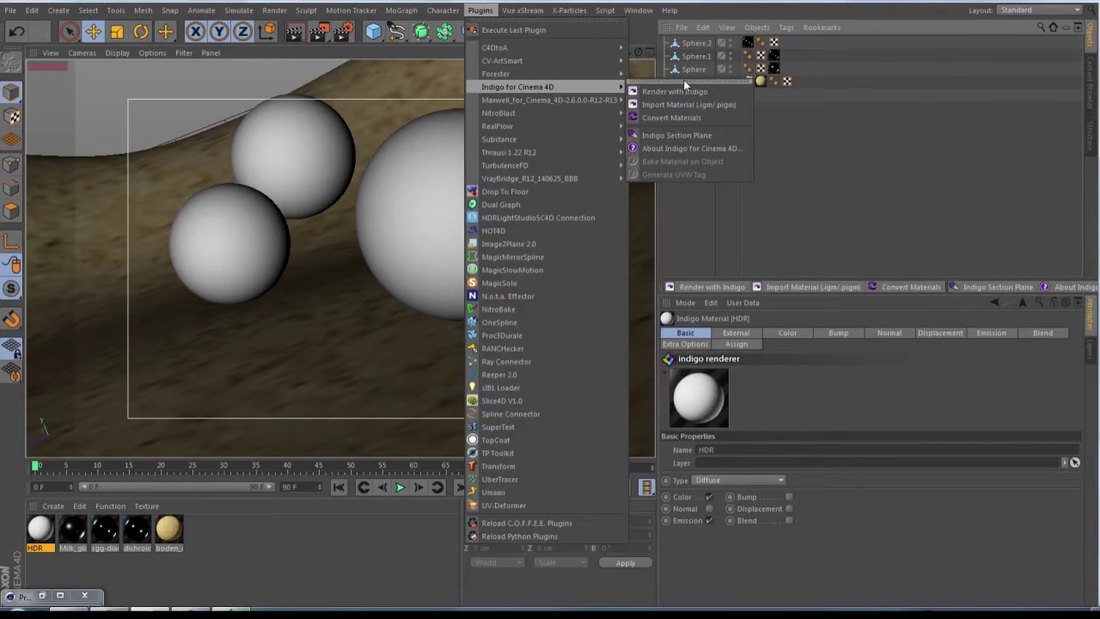
click(842, 164)
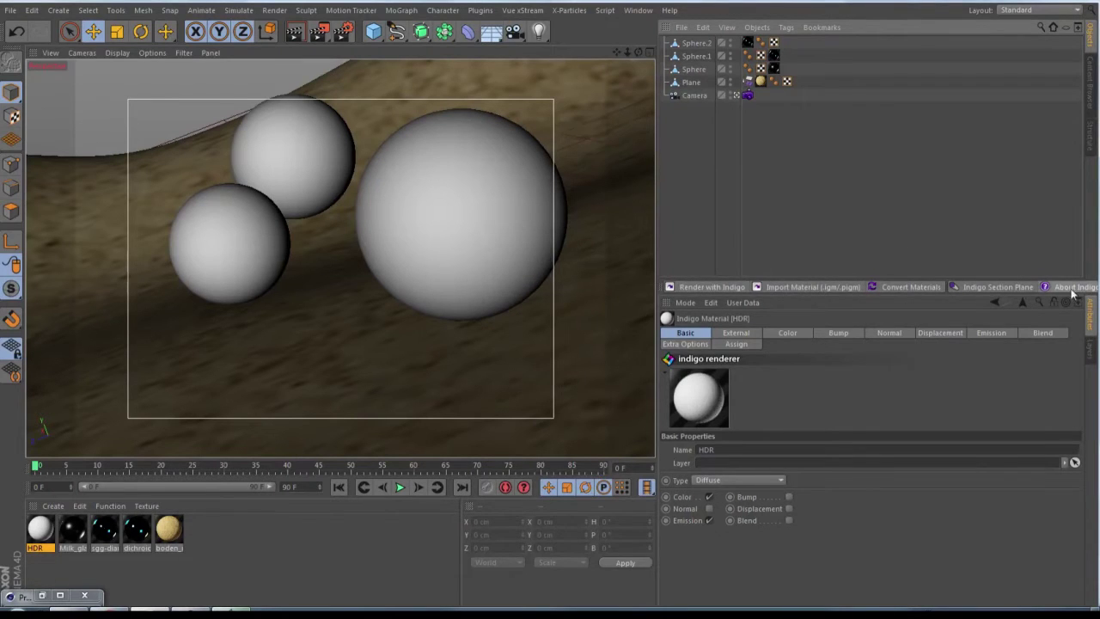
- Try an Indigo Section Plane by moving it along Z to cut through the spheres, and delete it
click(975, 288)
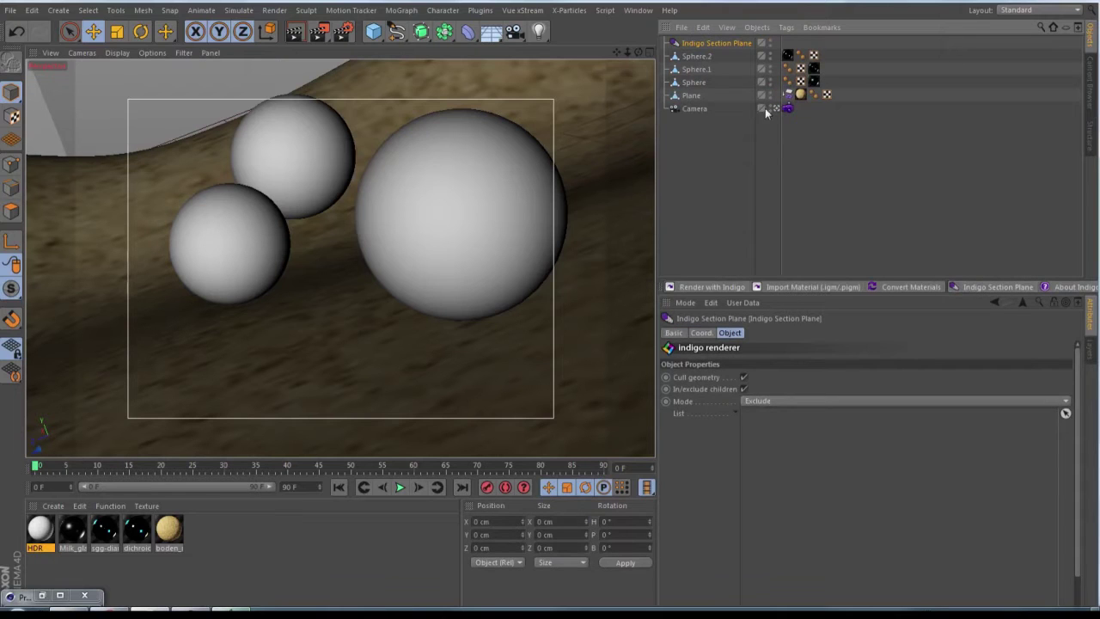
click(773, 110)
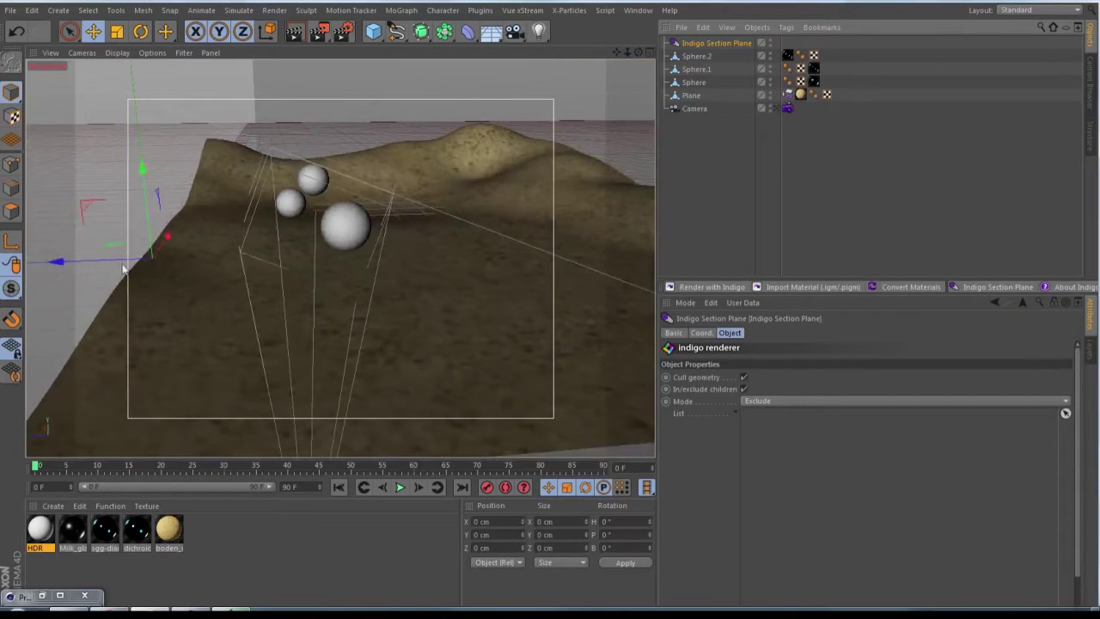
drag(78, 260, 243, 256)
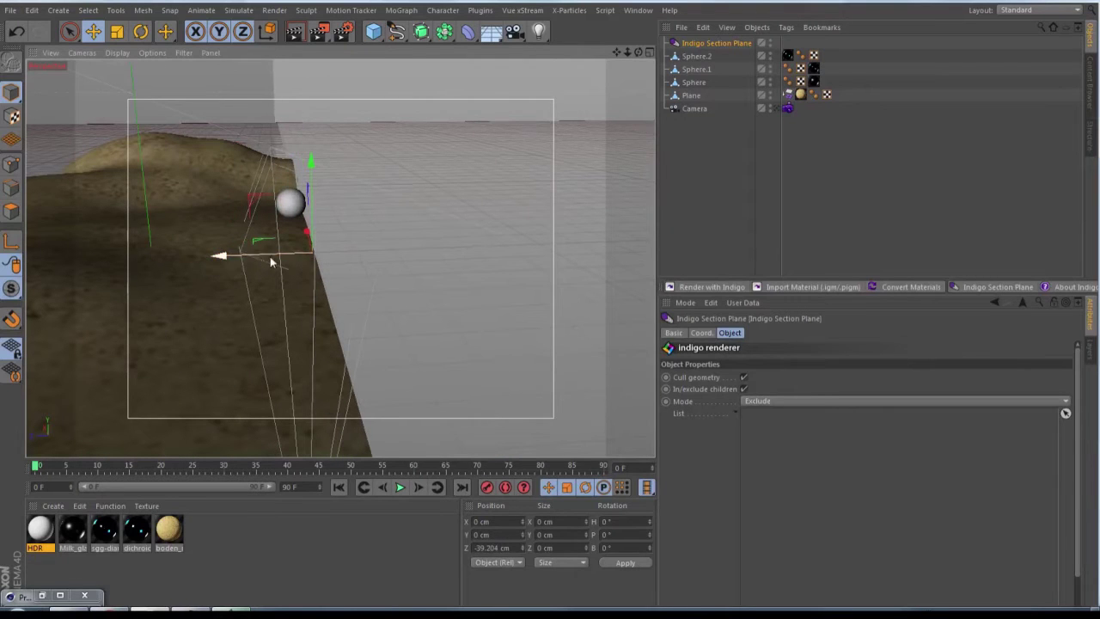
click(776, 109)
drag(291, 406, 534, 260)
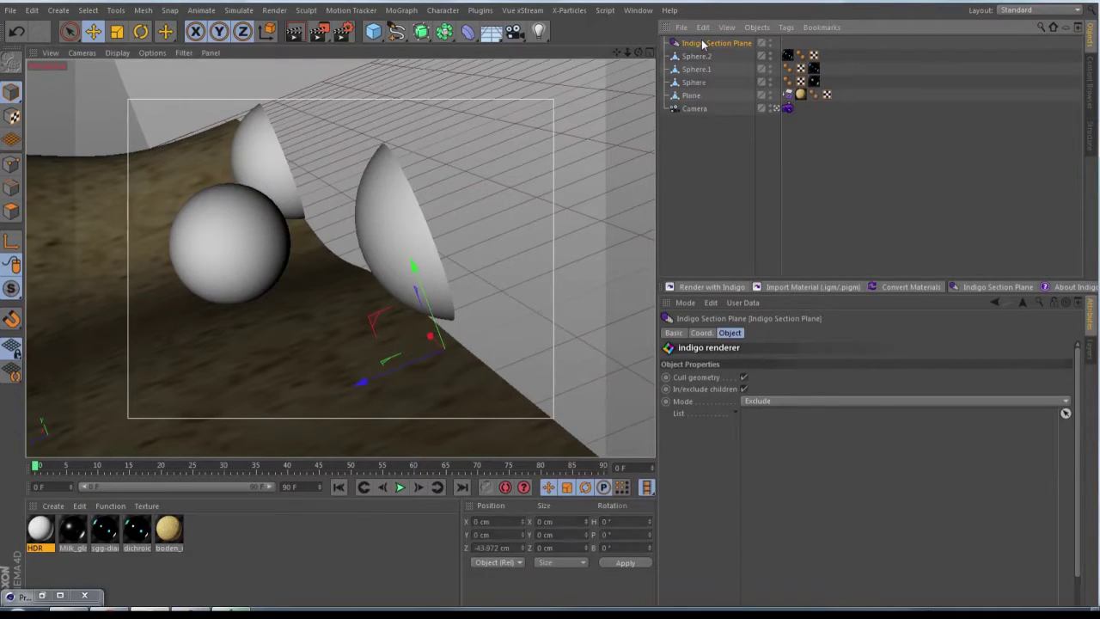
key(Delete)
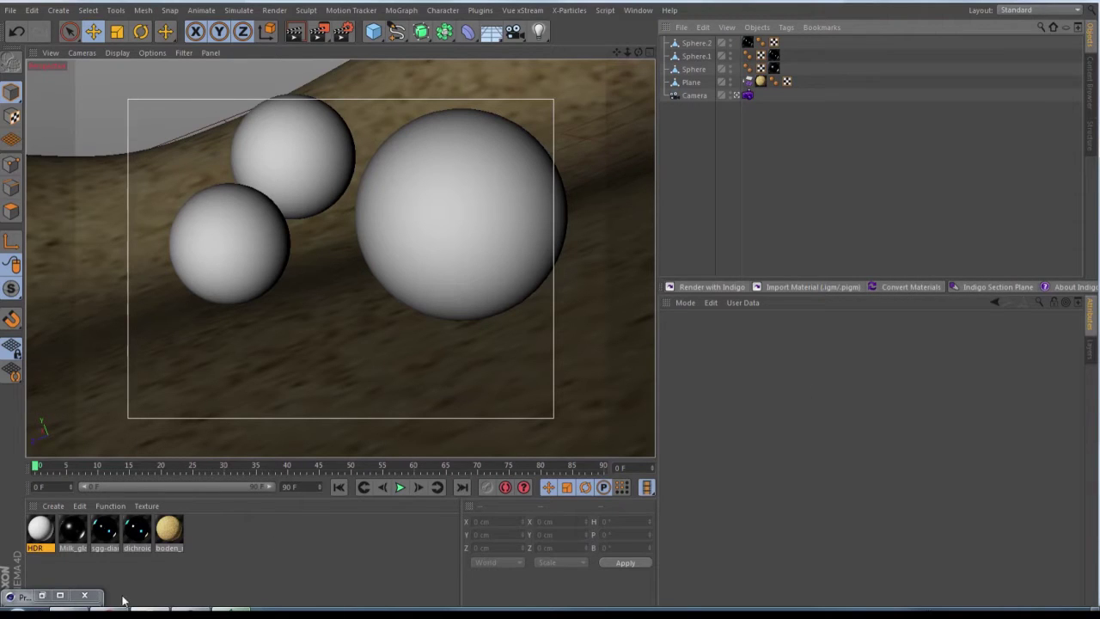
- Close the minimized window and view the material creation commands
click(86, 595)
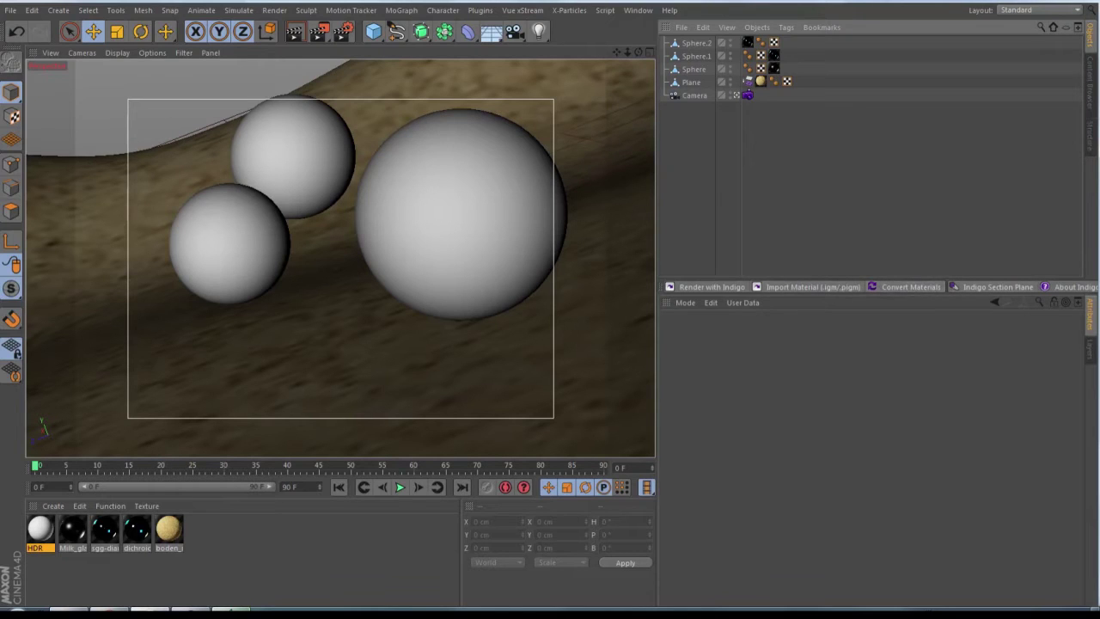
click(54, 506)
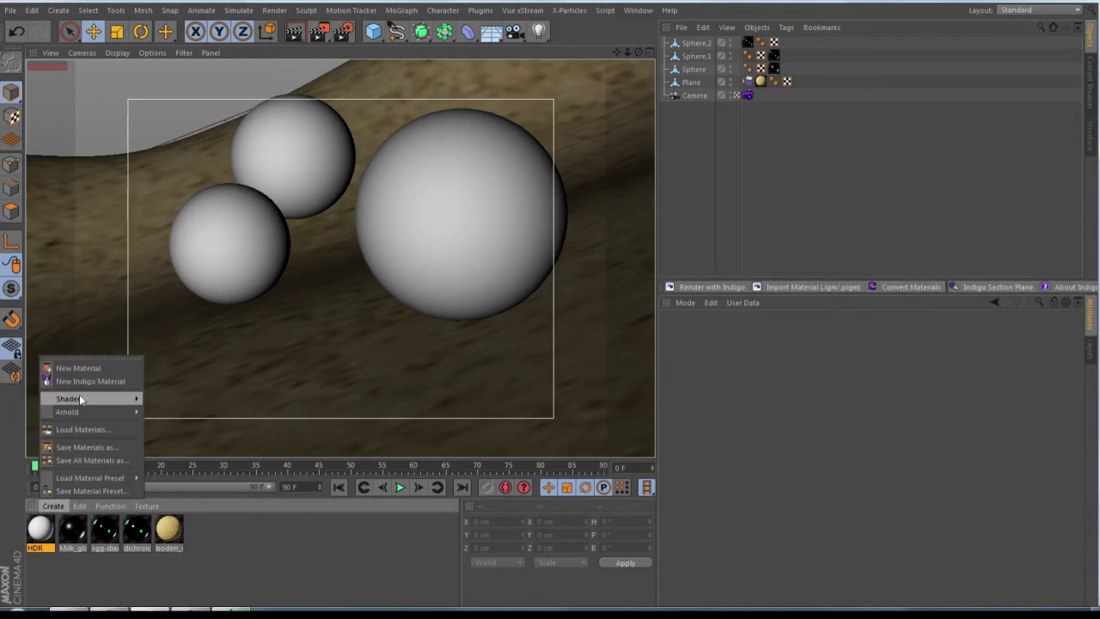
click(847, 447)
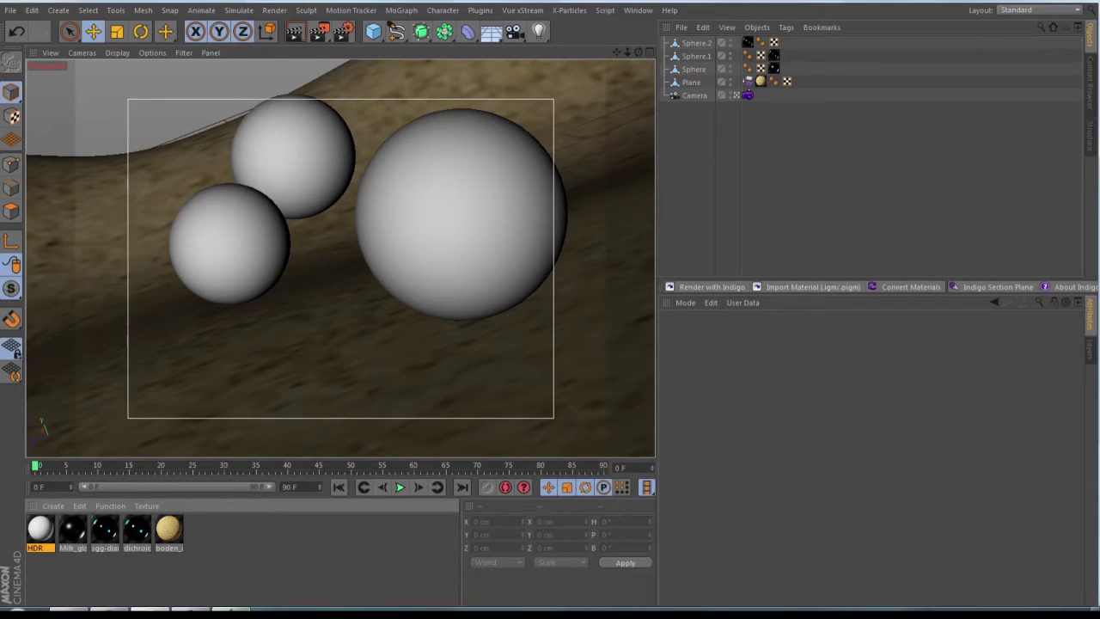
- Switch to the browser to view the Skin category of the Indigo materials website, and return to Cinema 4D
key(alt+Tab)
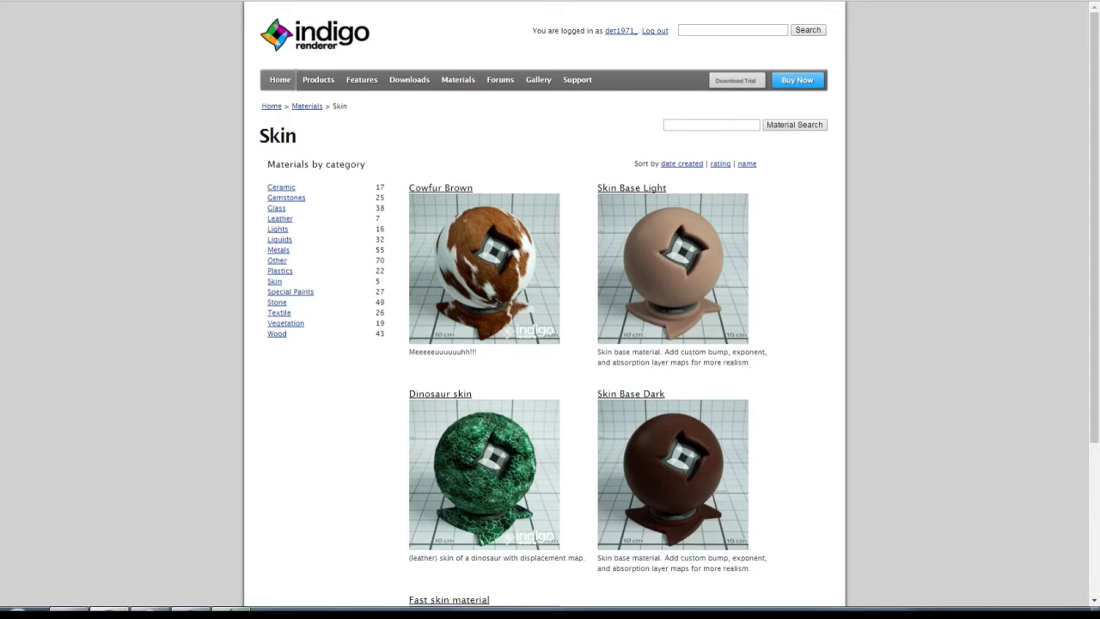
click(150, 612)
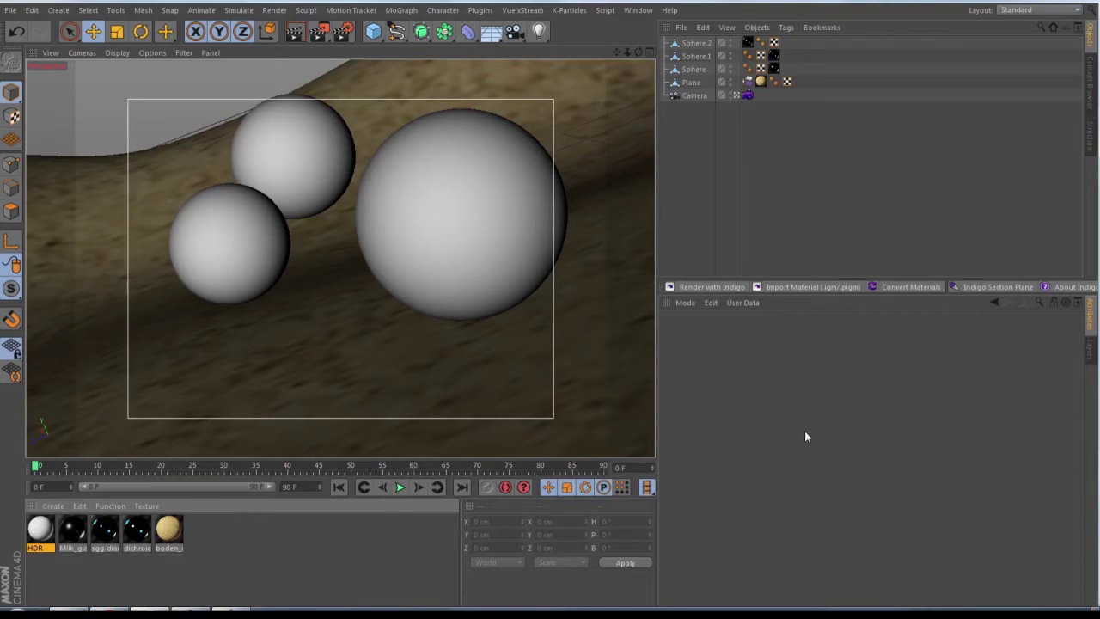
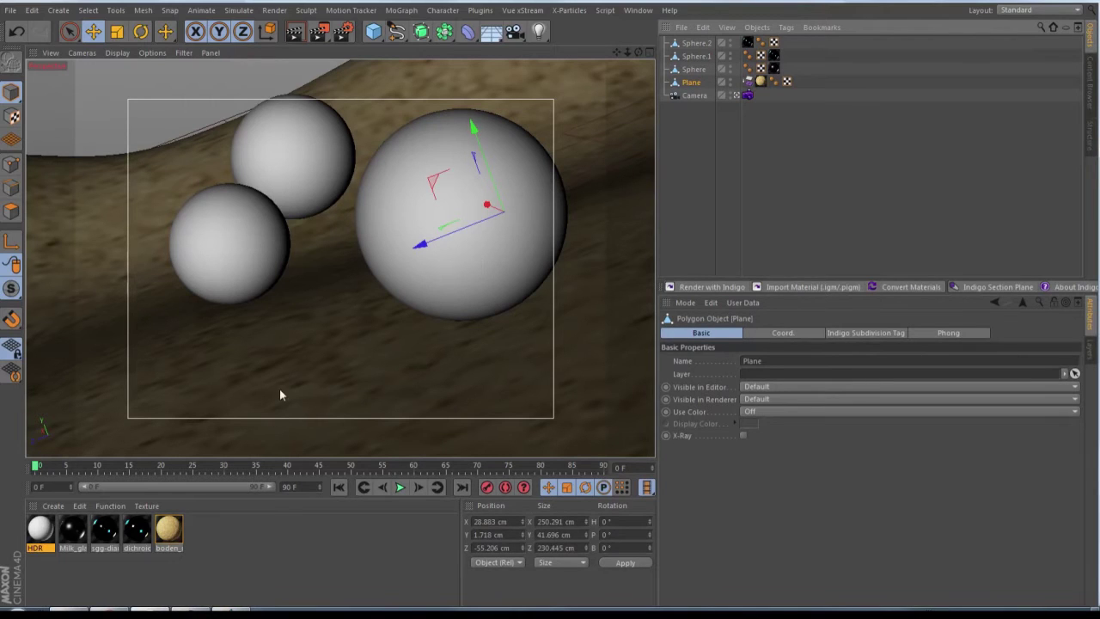
- Create a new standard Cinema 4D material, enable its Displacement channel, and close the material
click(760, 81)
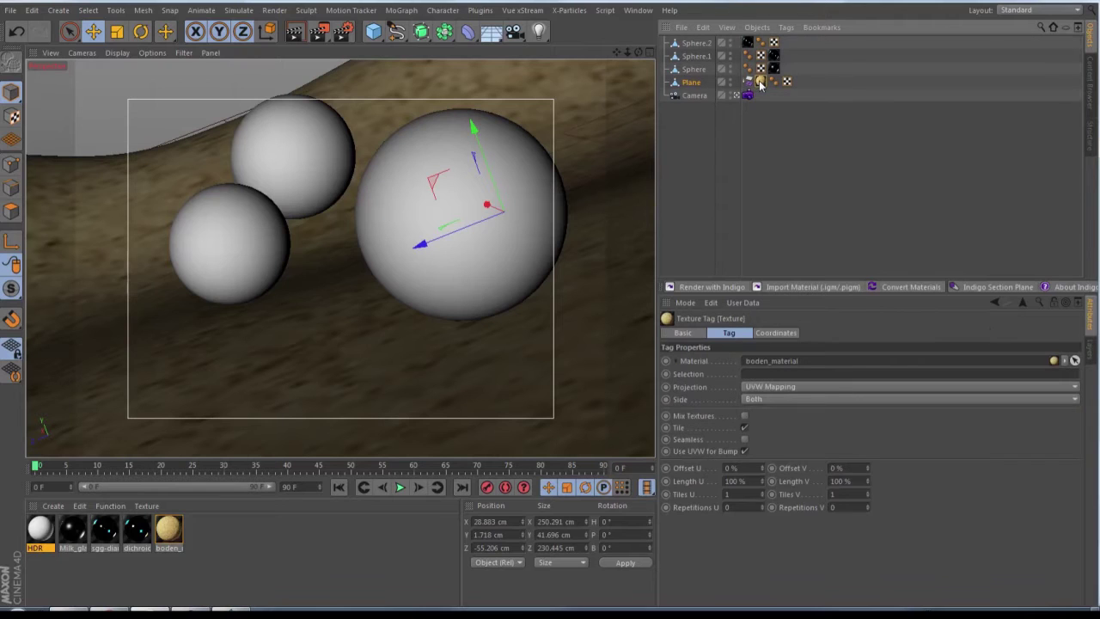
double_click(330, 543)
double_click(33, 533)
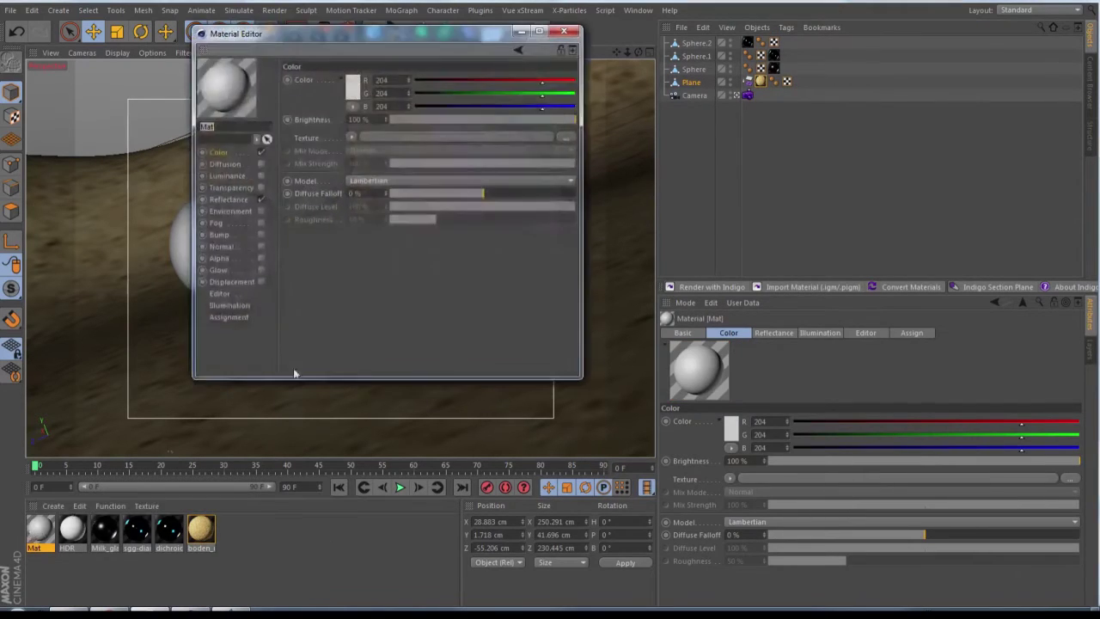
click(261, 282)
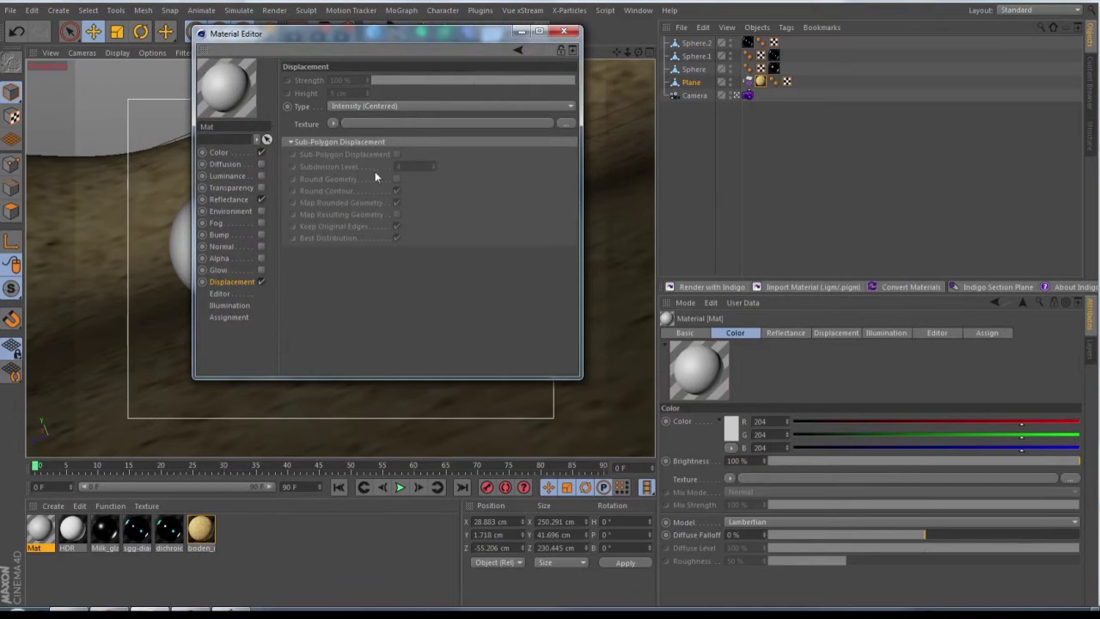
click(565, 32)
- View the Indigo for Cinema 4D tags available for the Plane object without adding one
right_click(712, 120)
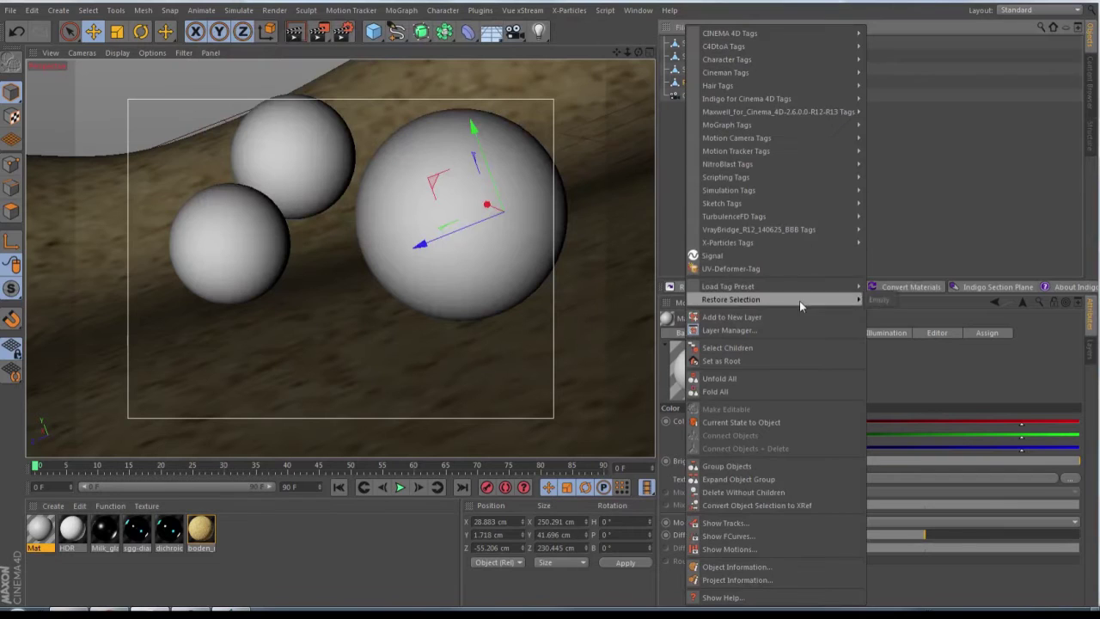
mouse_move(770, 88)
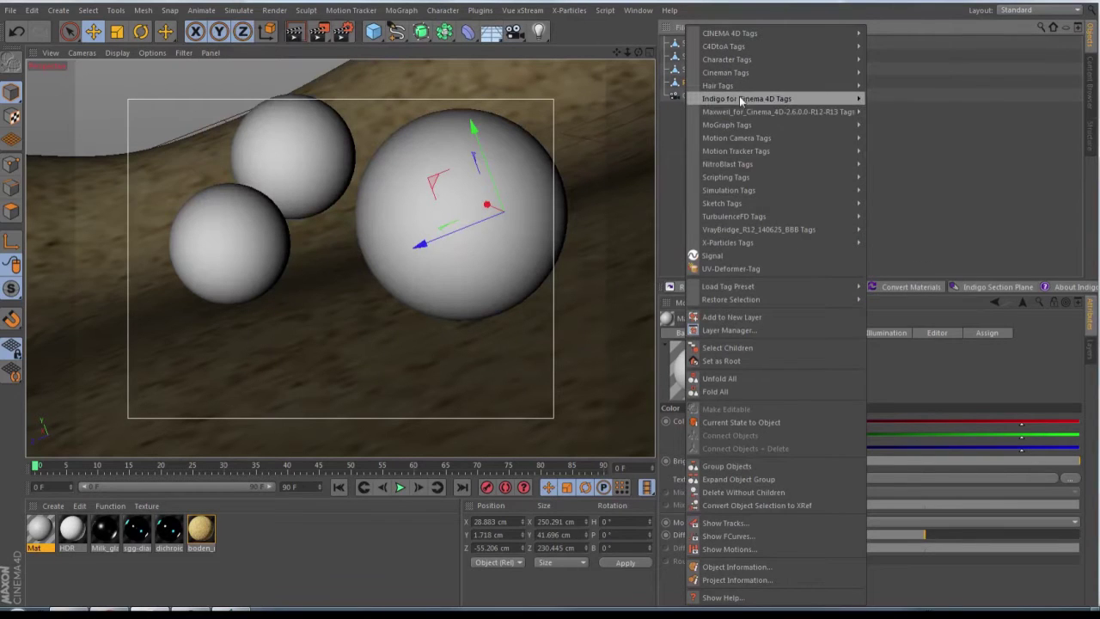
mouse_move(743, 99)
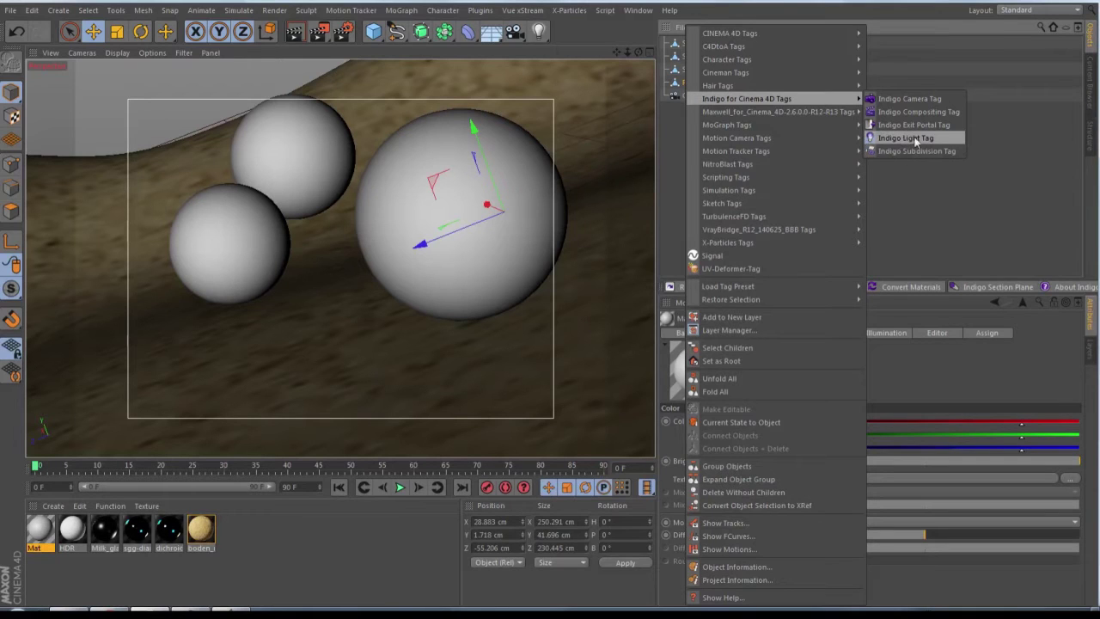
click(1002, 176)
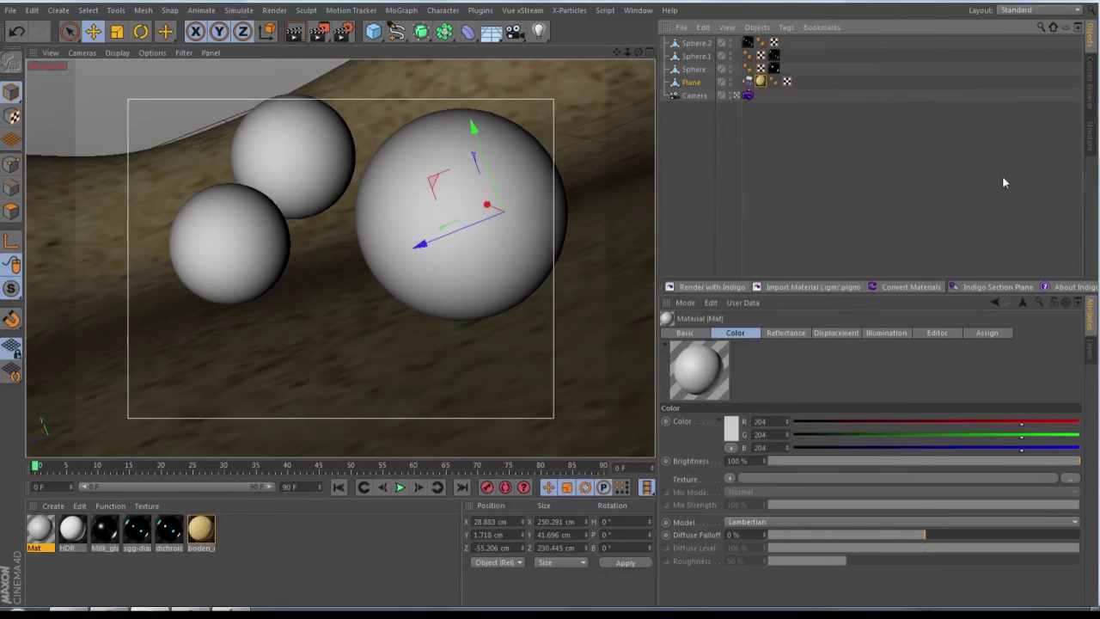
- Examine the Camera's Indigo Camera Tag settings for exposure, aperture and output, and deselect the tag
click(748, 97)
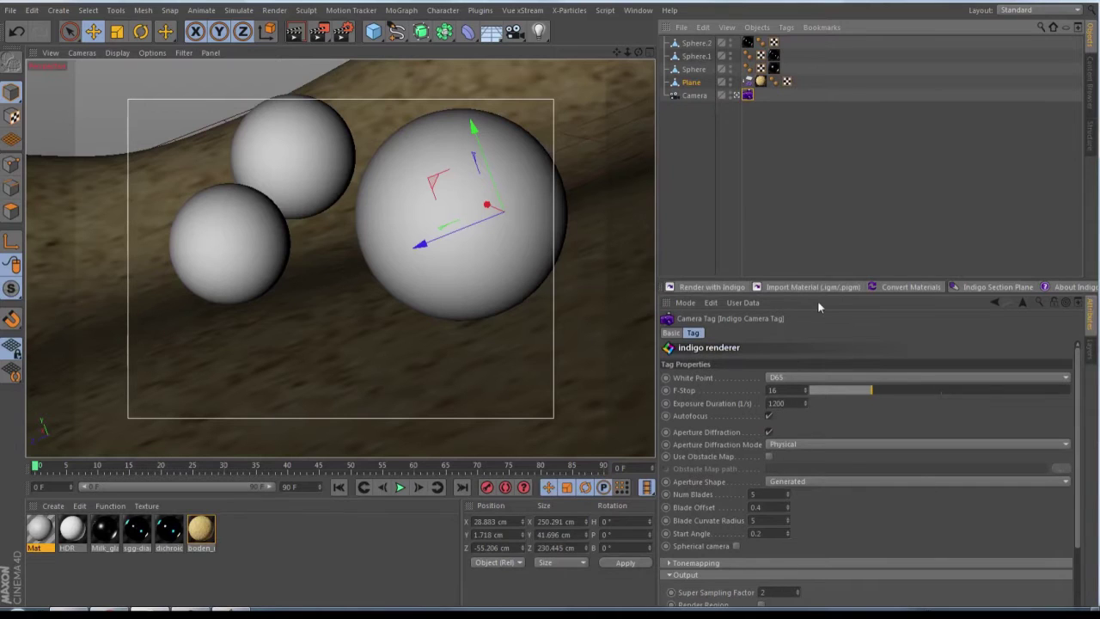
drag(823, 280, 818, 175)
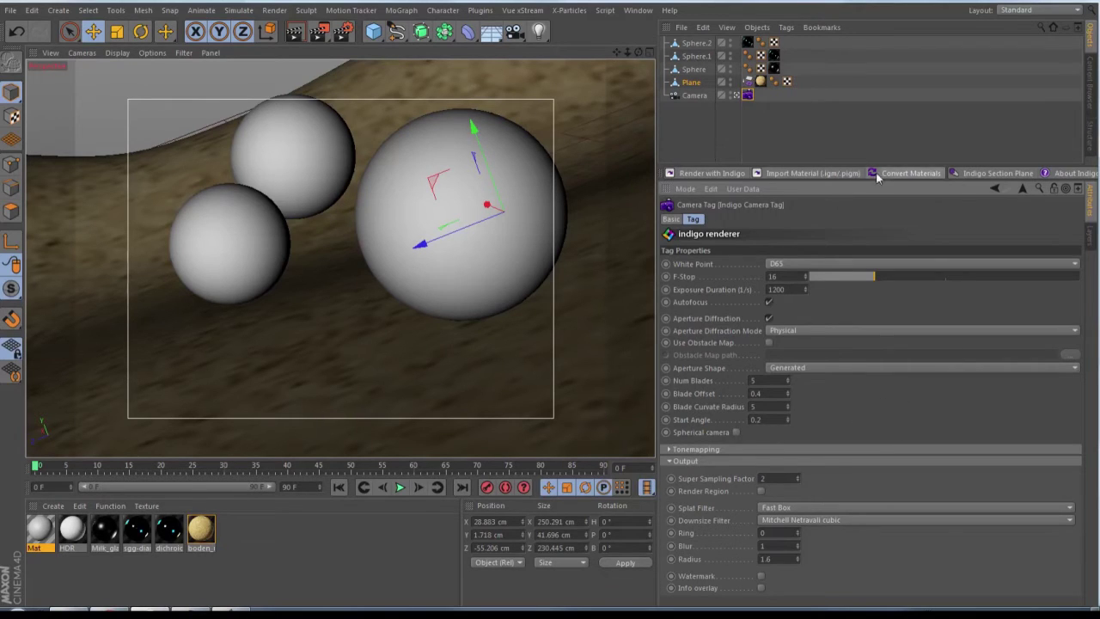
click(883, 128)
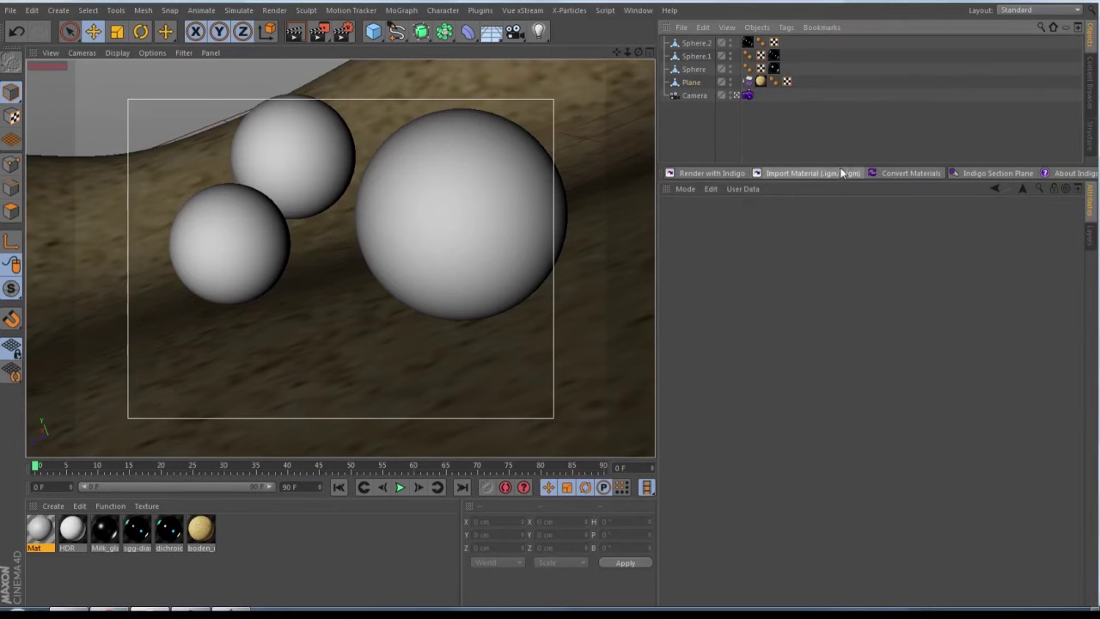
drag(841, 166, 835, 348)
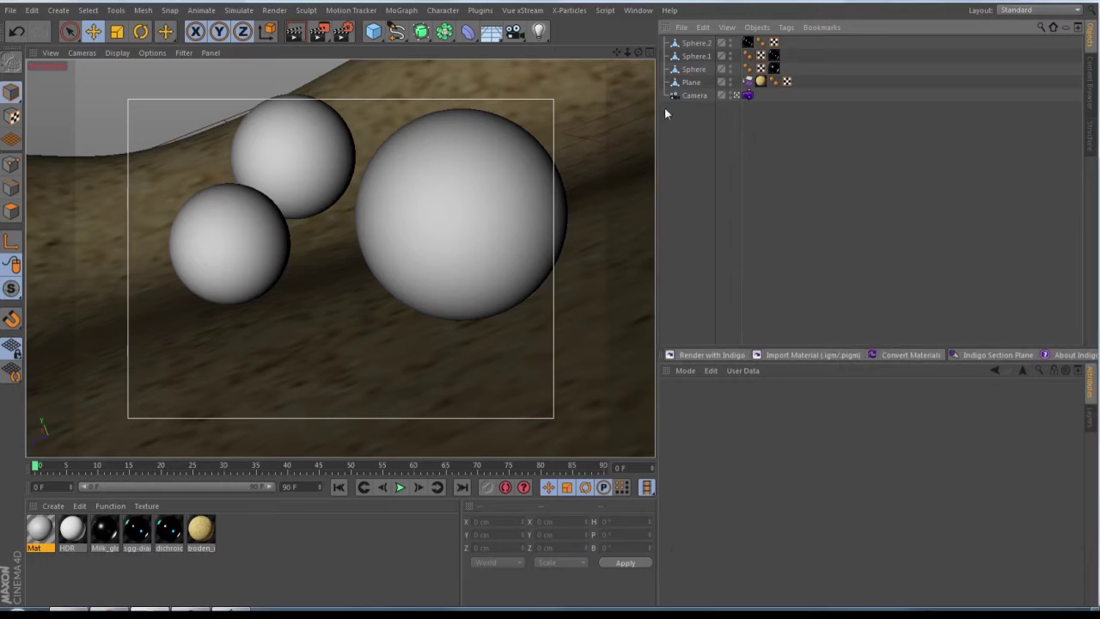
click(747, 96)
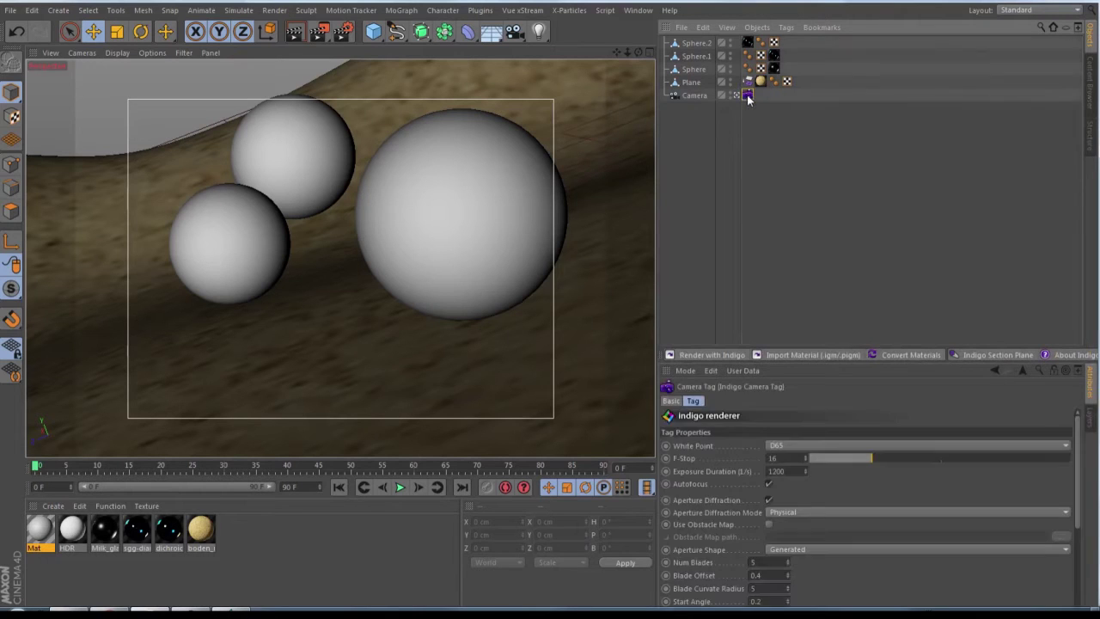
click(825, 185)
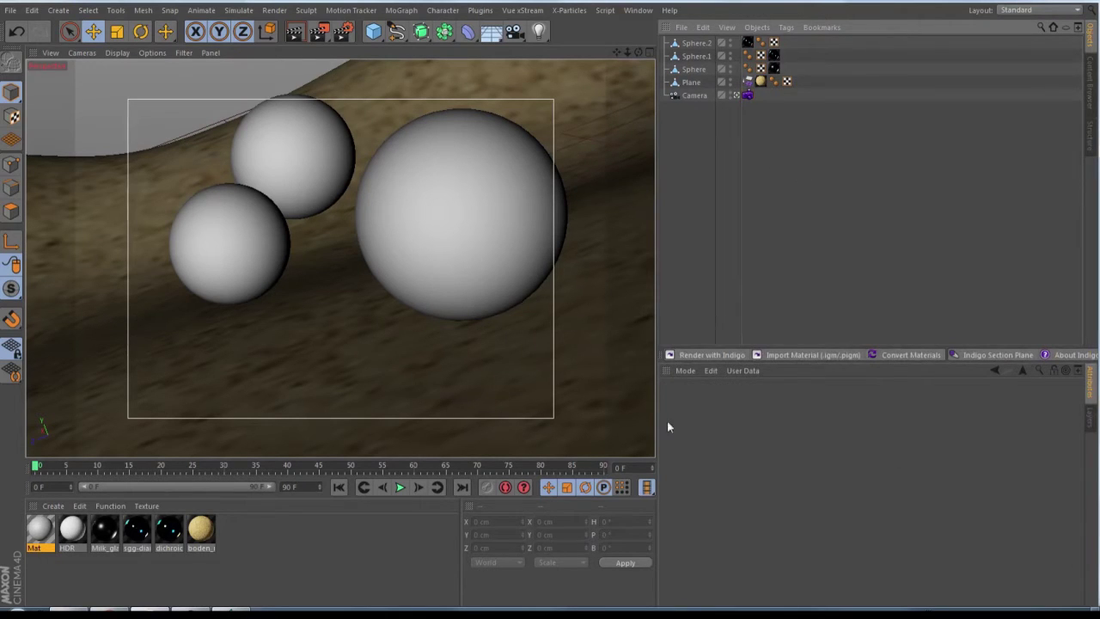
- Render the scene with Indigo and enable network rendering in the external renderer
click(695, 354)
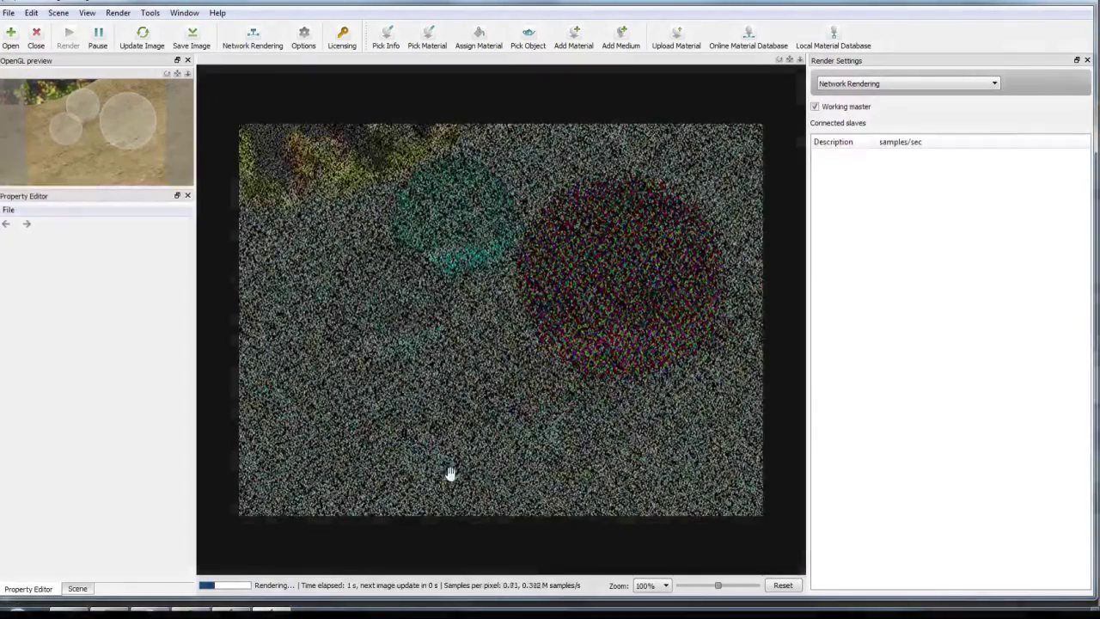
click(253, 39)
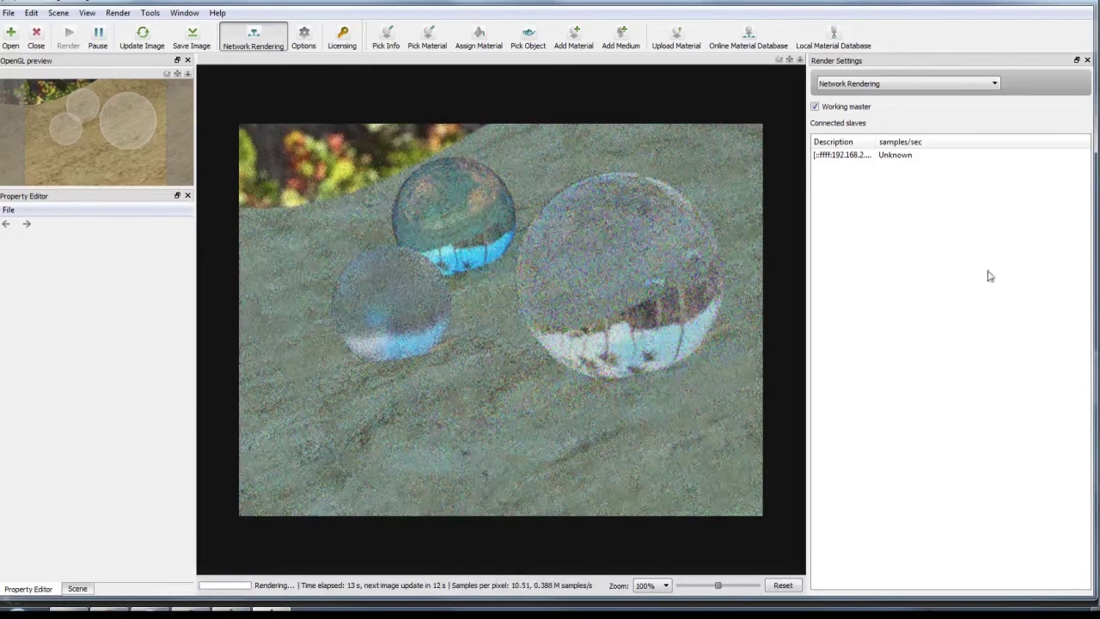
- Open the scene's Background Settings for editing and set the environment type to Sun + Sky
click(77, 589)
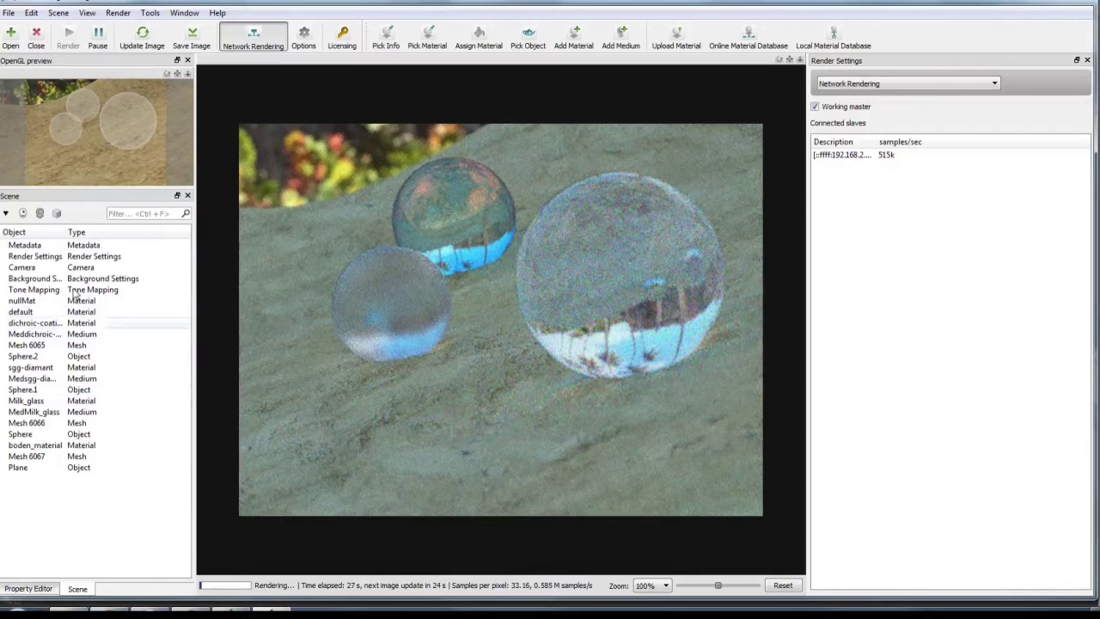
click(100, 283)
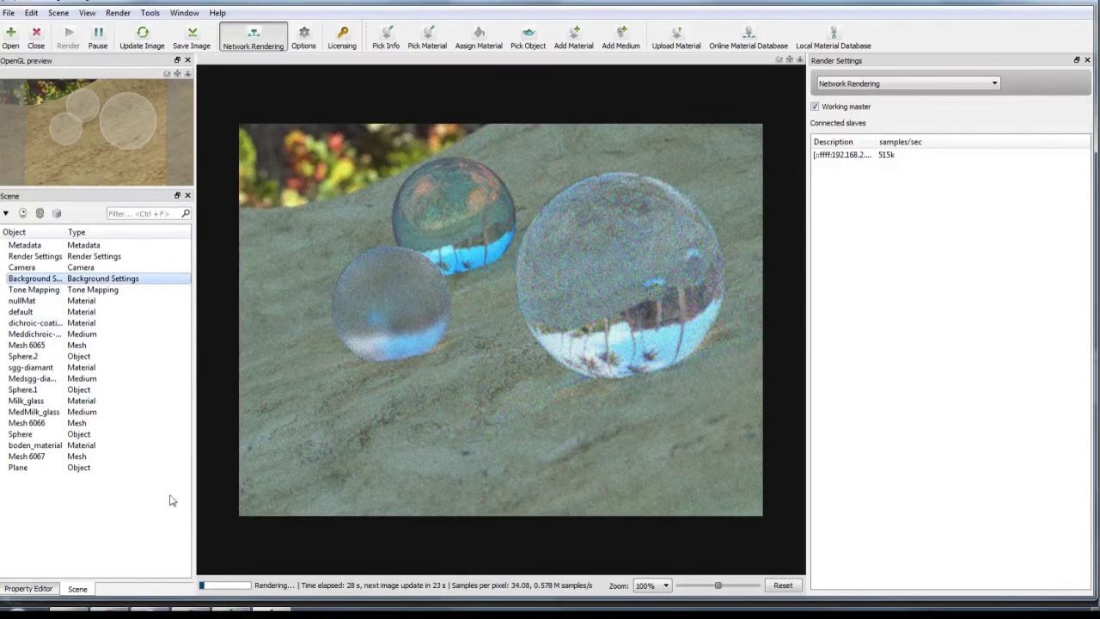
click(48, 590)
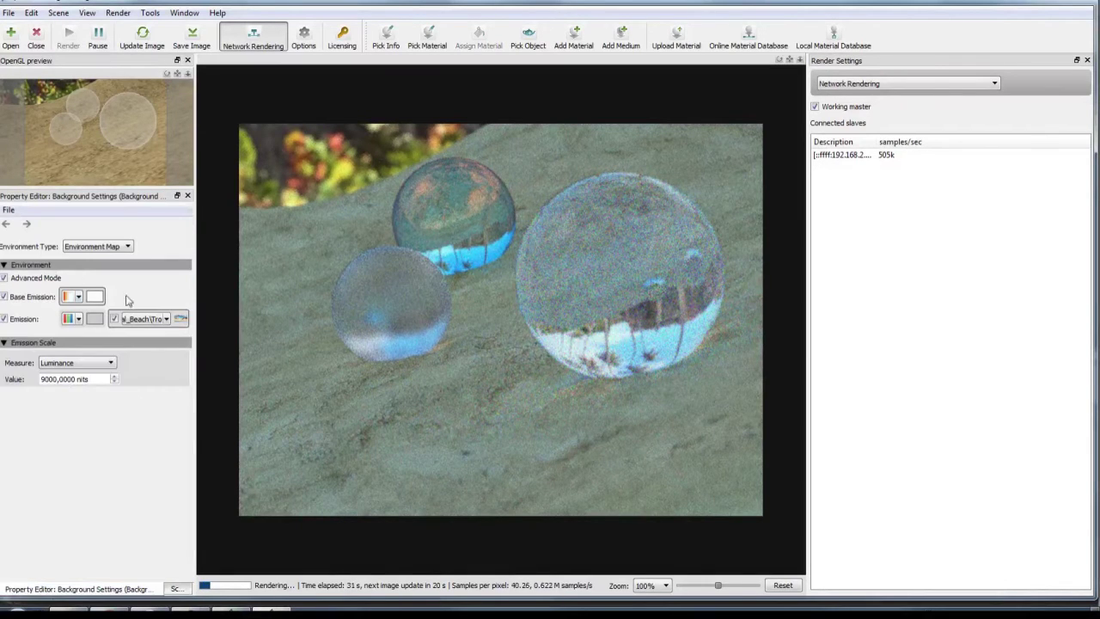
click(89, 247)
click(82, 274)
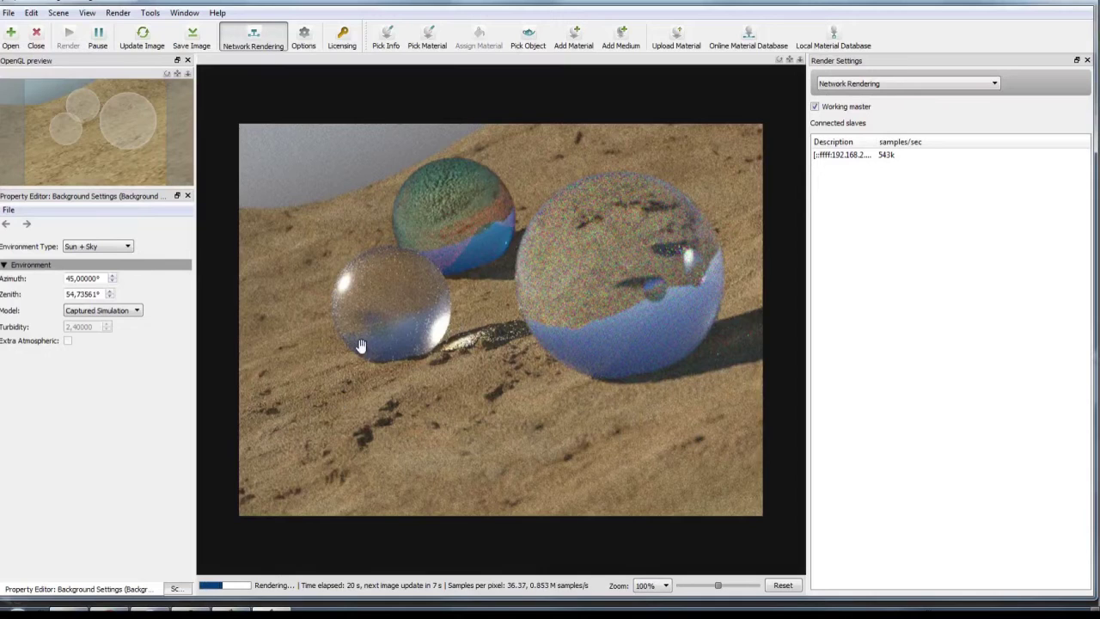
- Set the render mode to Bidirectional with MLT in the Render Settings
click(851, 83)
click(853, 105)
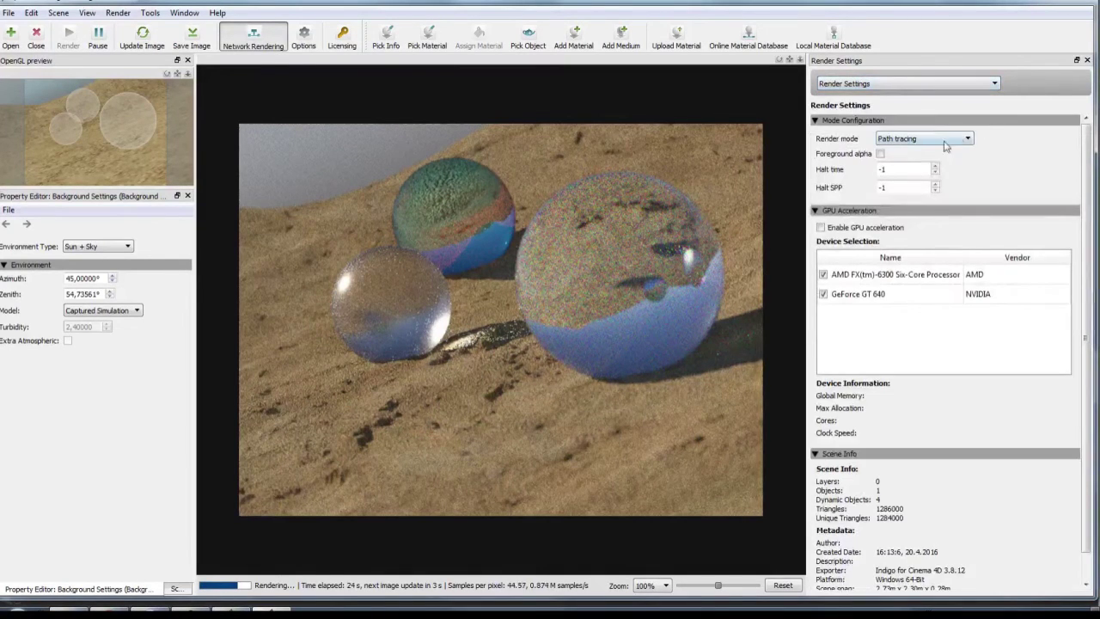
click(925, 141)
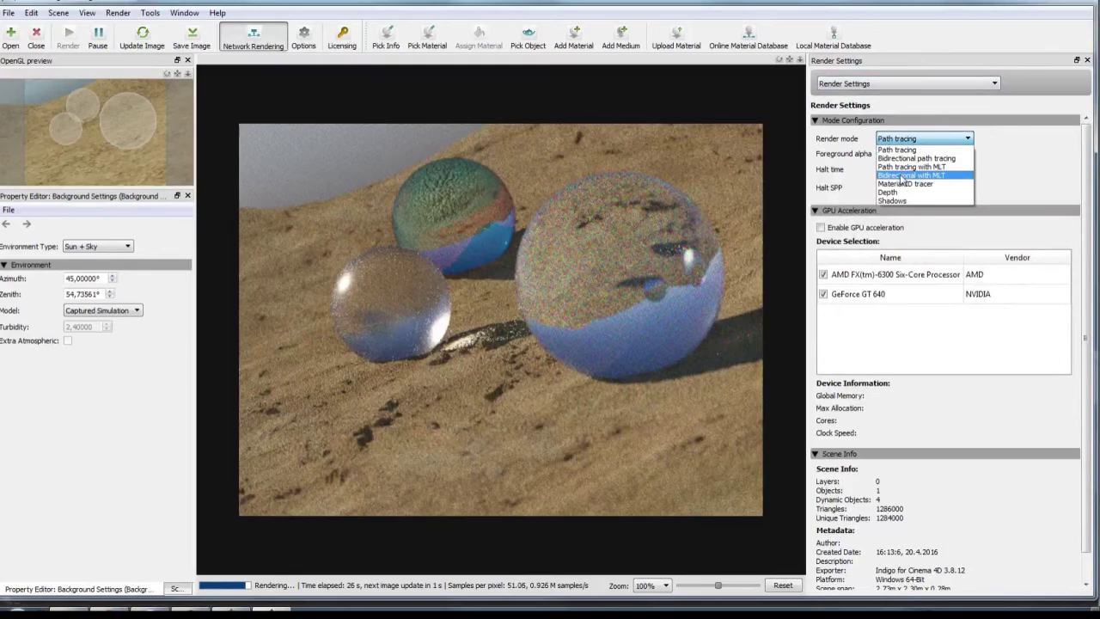
click(913, 174)
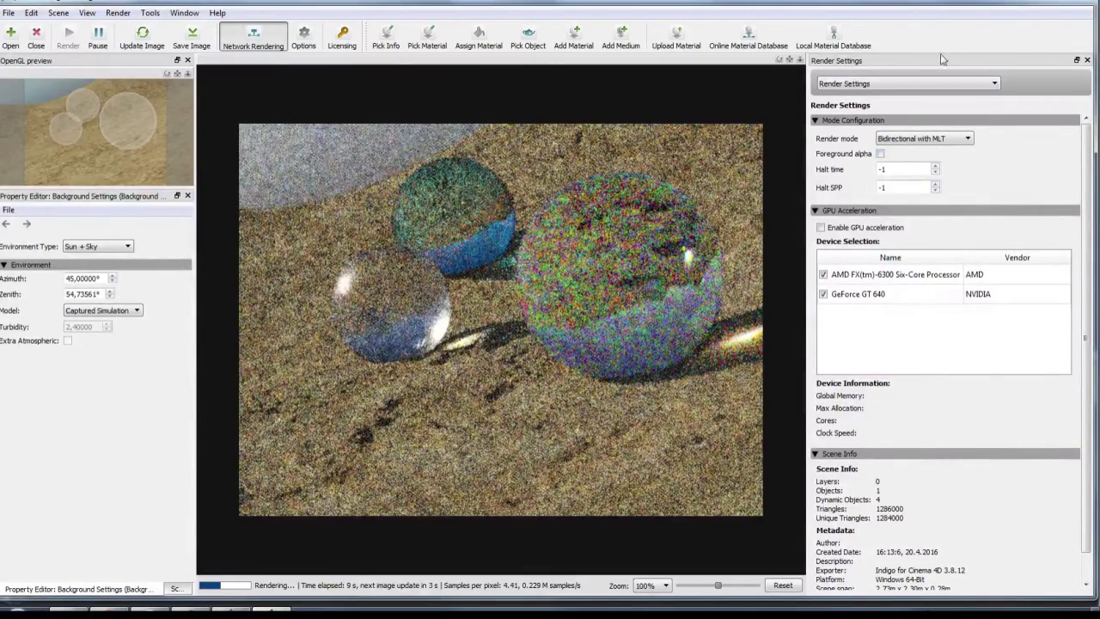
- Set the supersampling factor to 4 in the Imaging settings
click(849, 86)
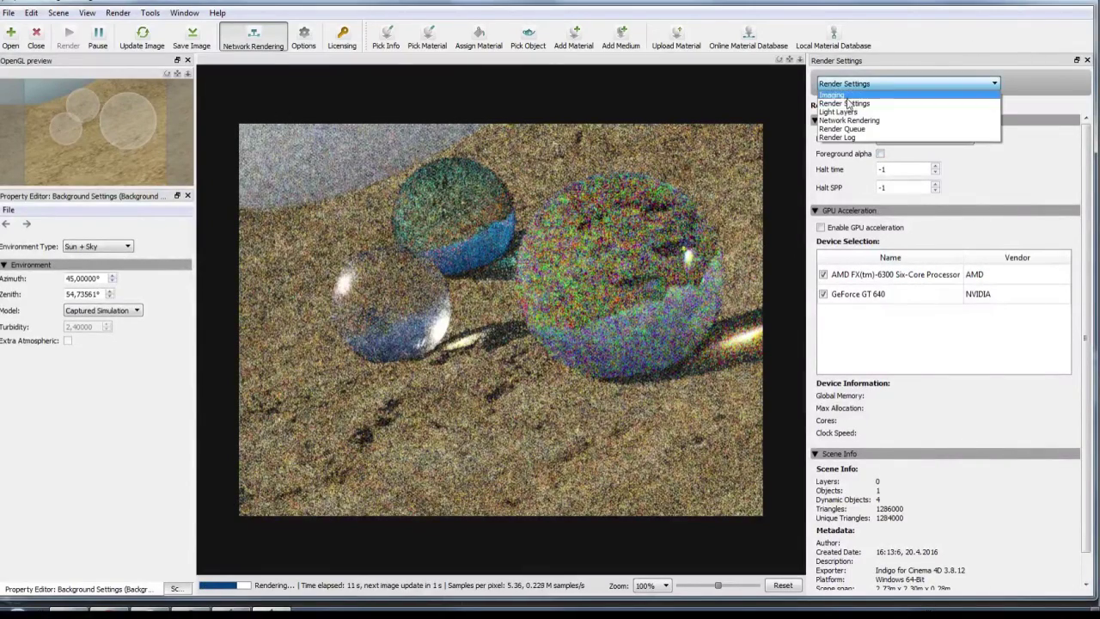
click(847, 94)
double_click(896, 225)
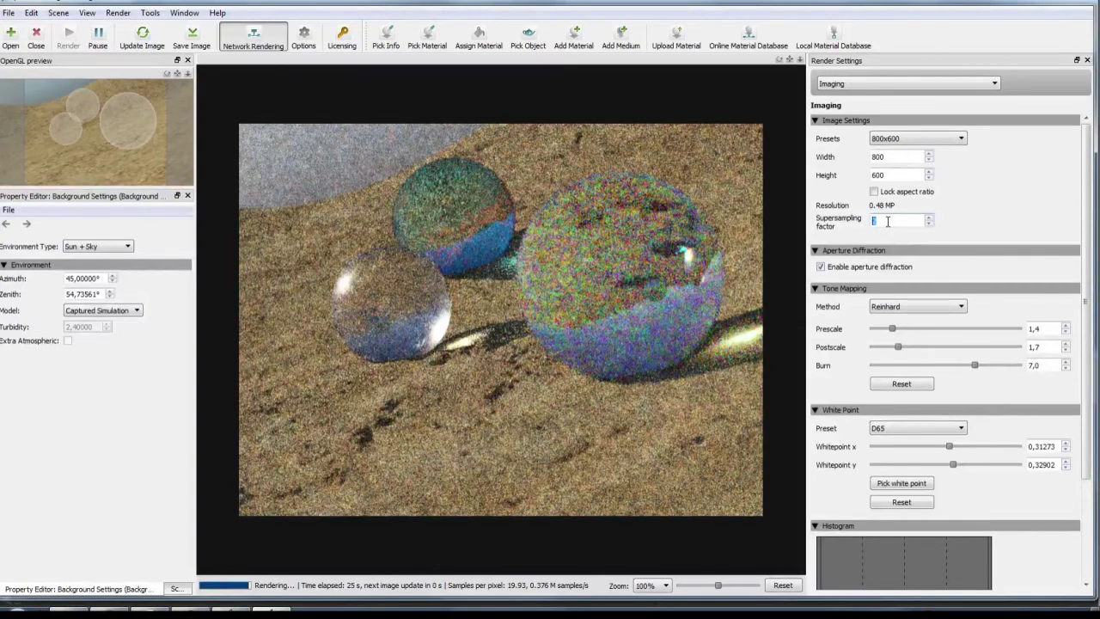
text(4)
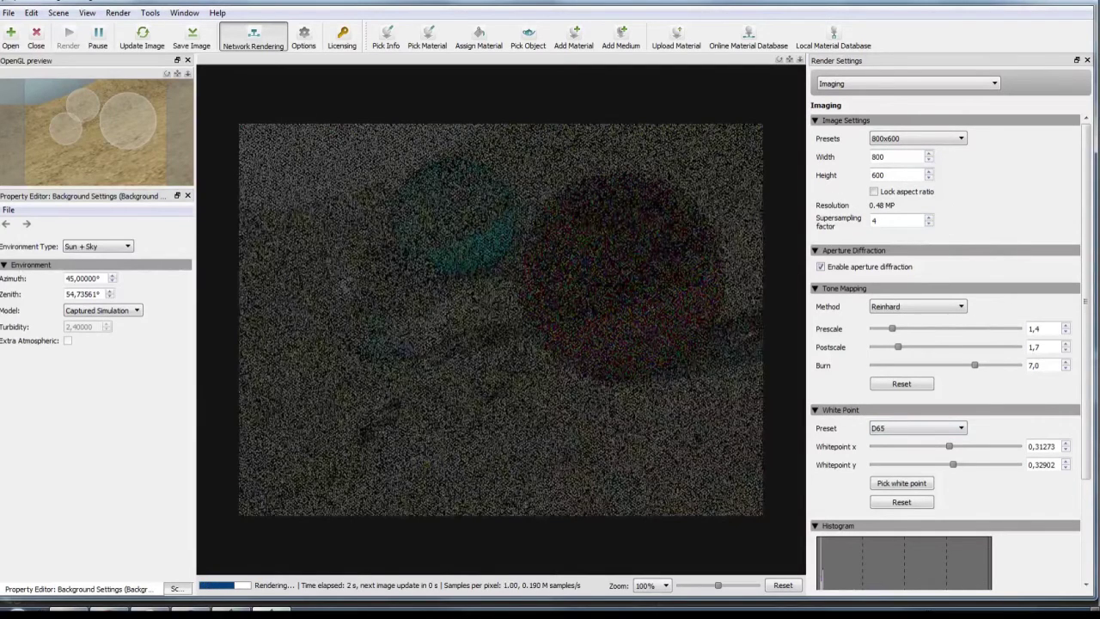
- View the connected network rendering slaves with a widened Description column, and update the rendered image
click(183, 590)
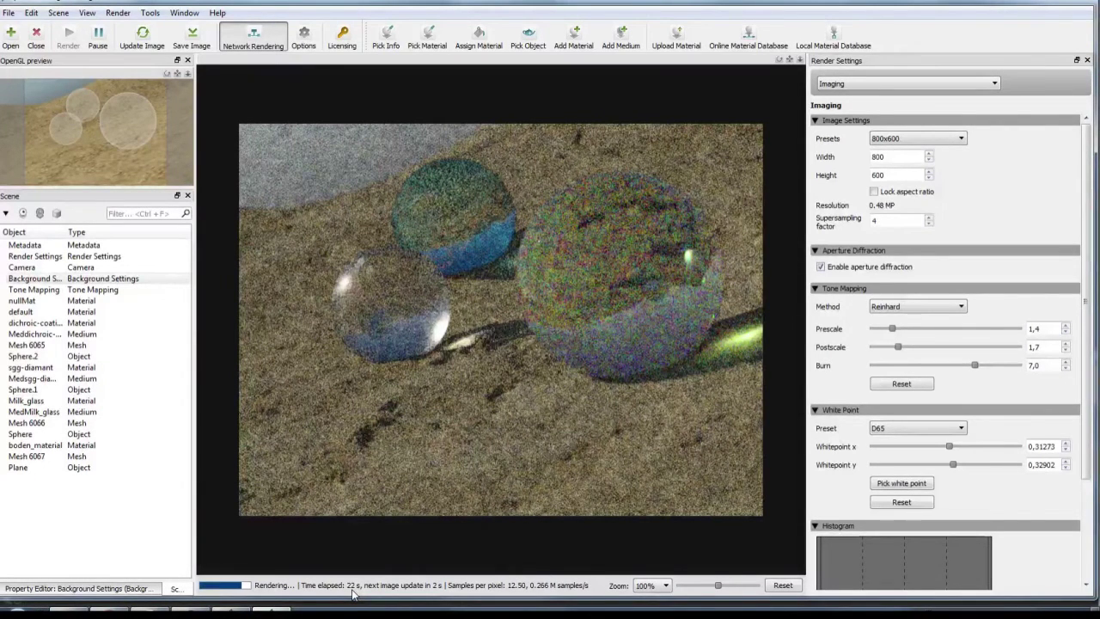
click(847, 86)
click(858, 116)
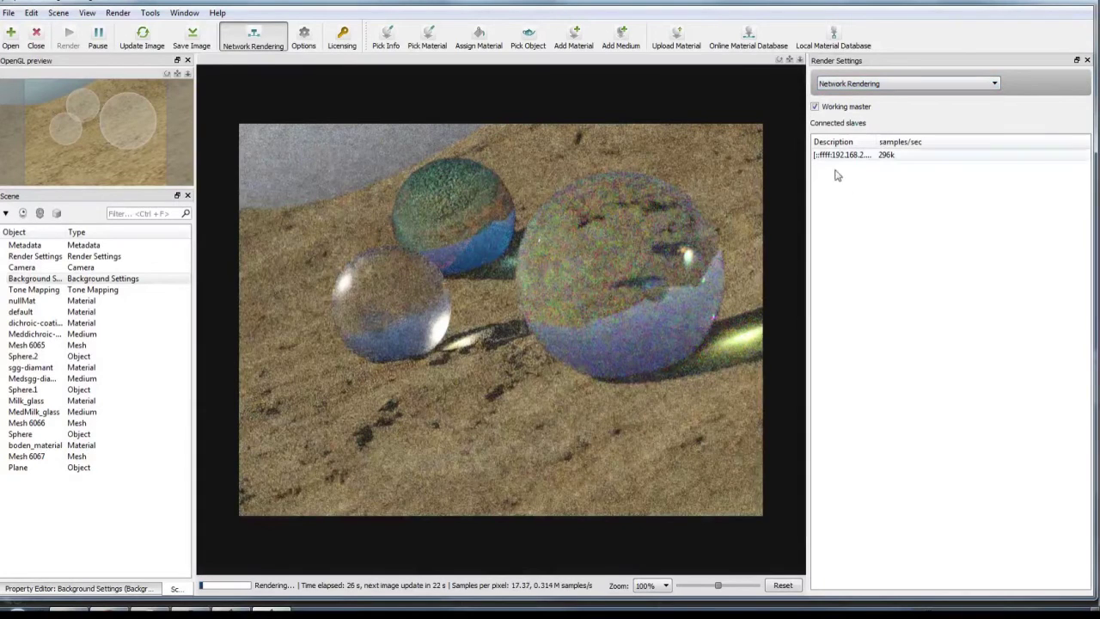
drag(875, 140, 988, 140)
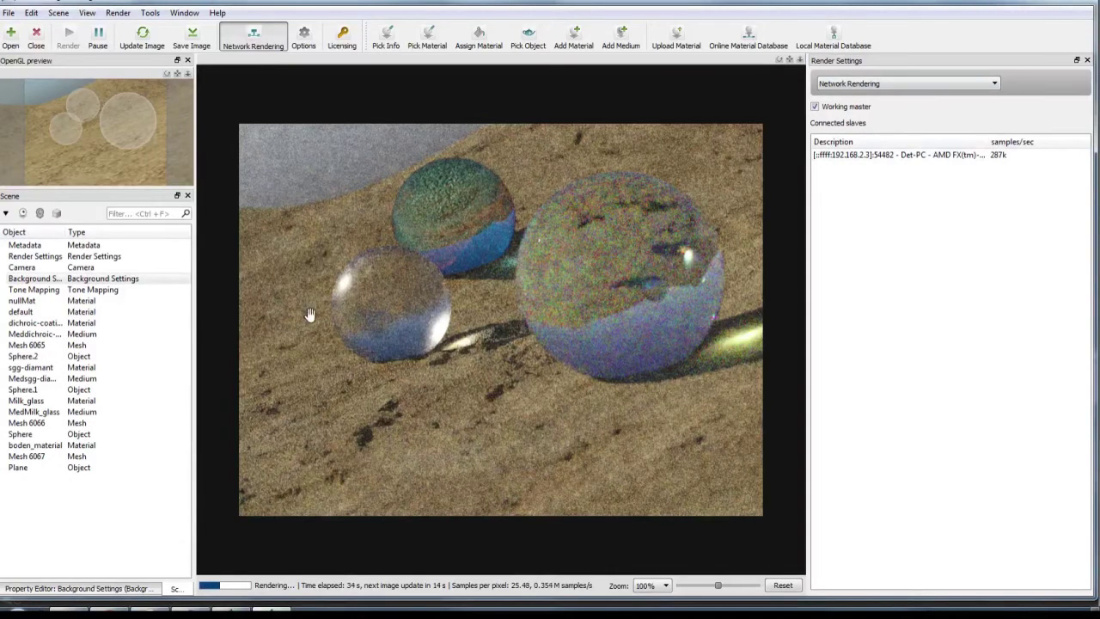
click(143, 37)
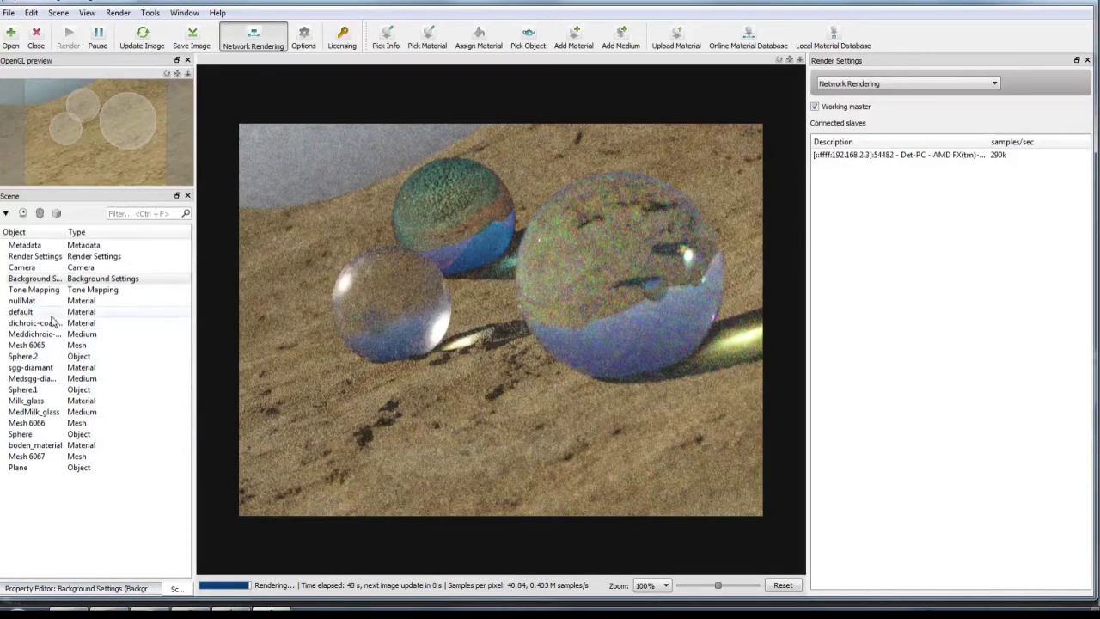
- Filter the scene list to materials only and give Milk_glass a purple absorption layer colour, #C940CC
click(57, 213)
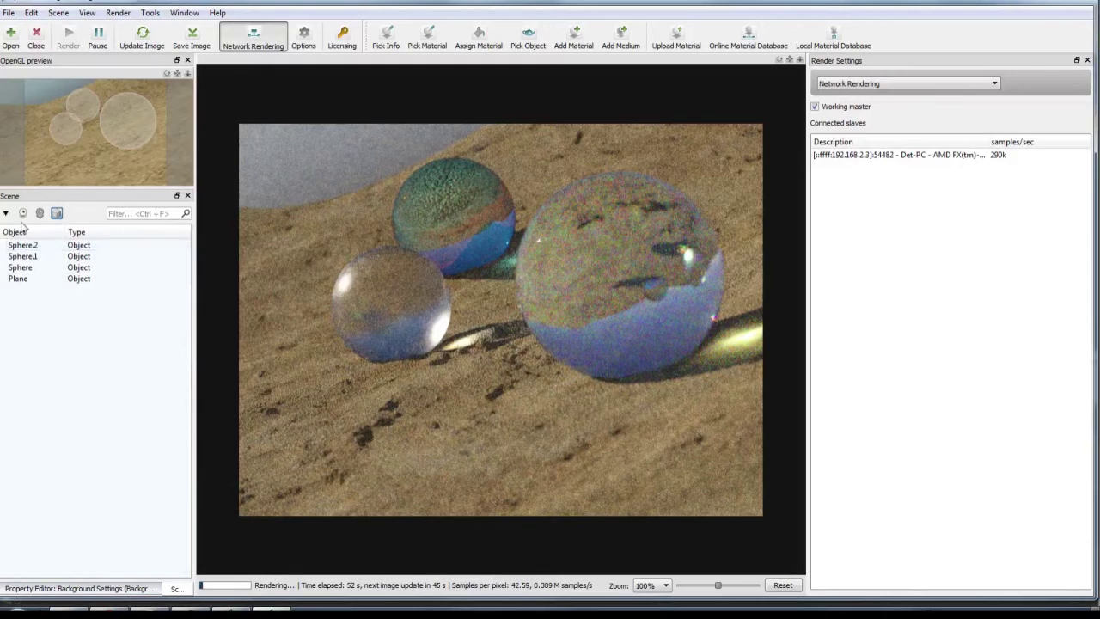
click(57, 213)
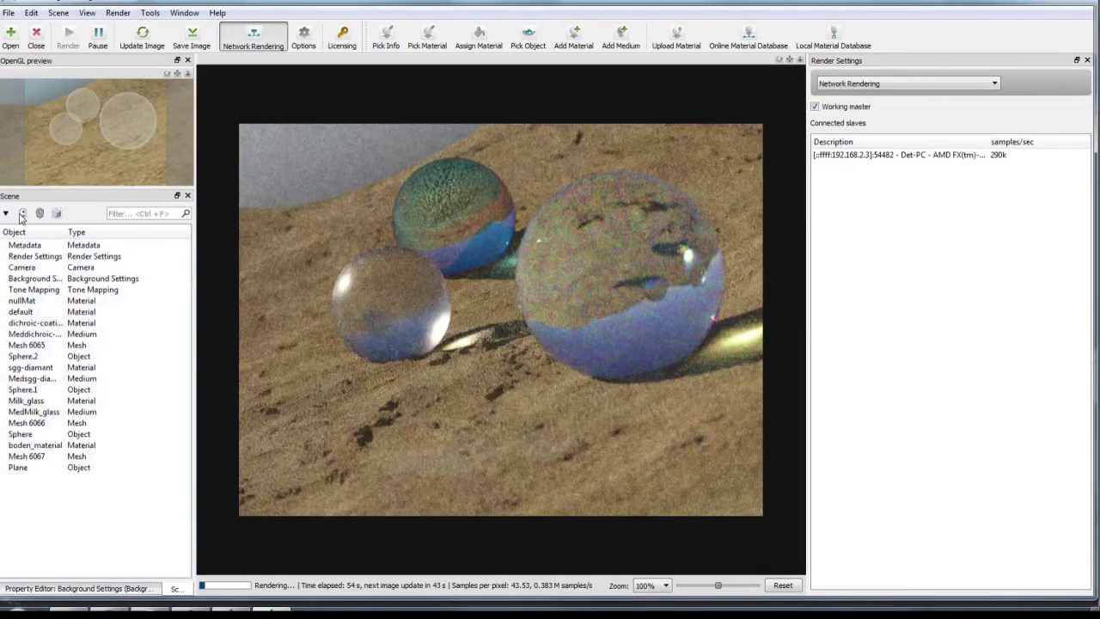
click(22, 214)
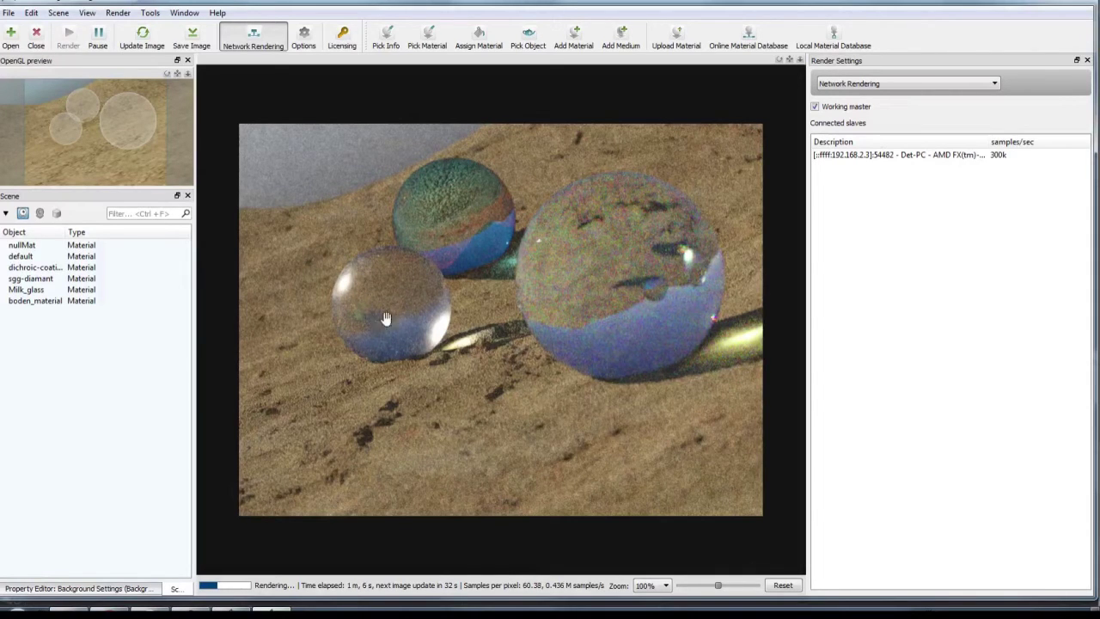
click(17, 291)
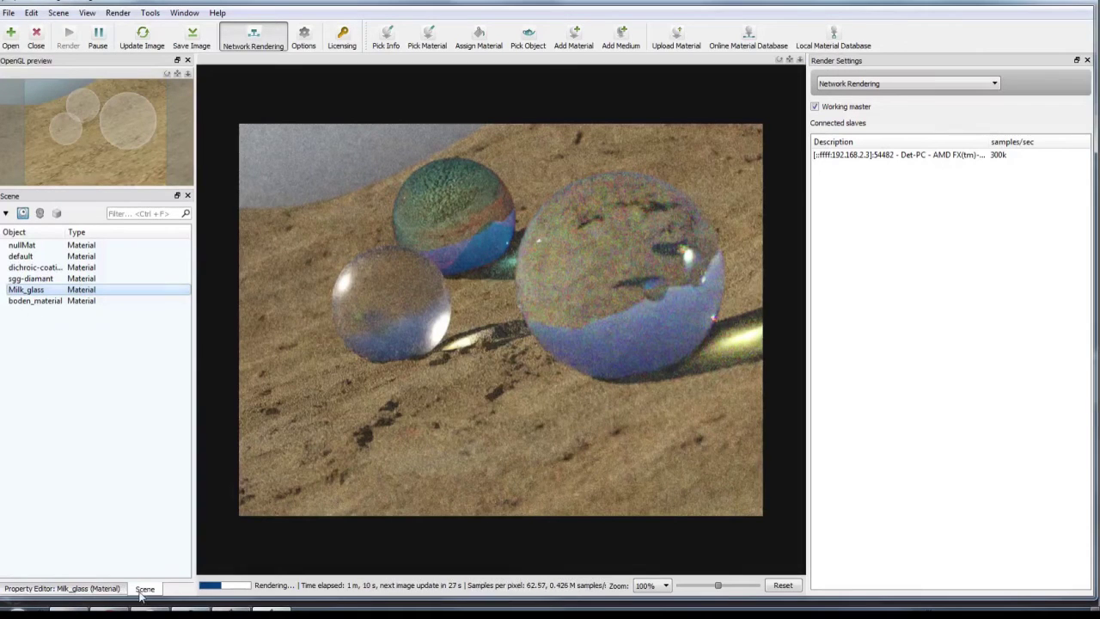
click(103, 589)
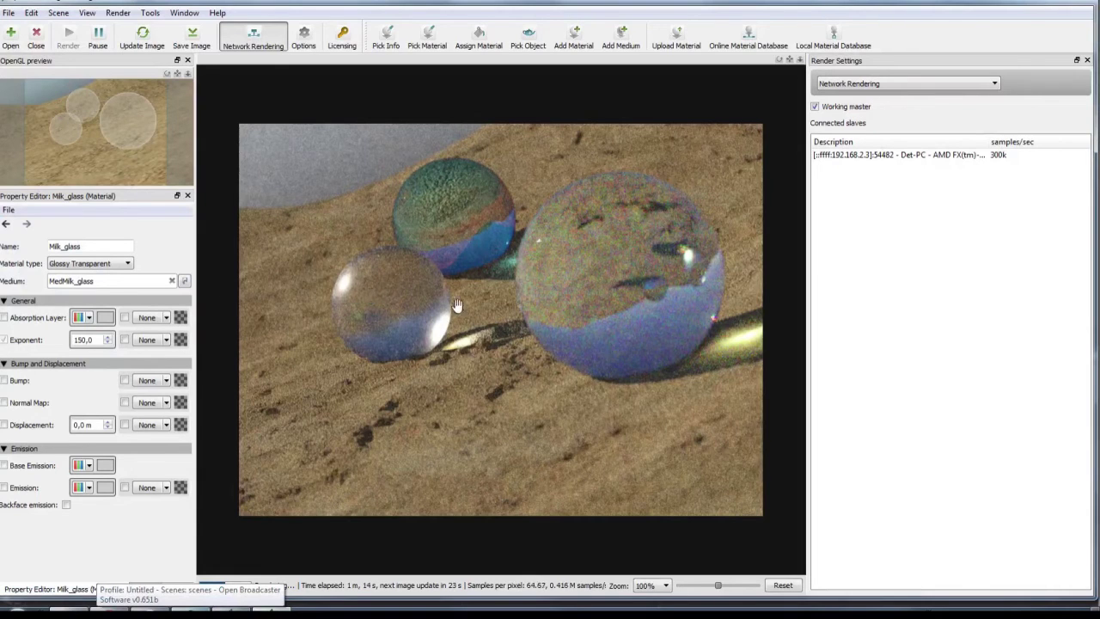
click(105, 318)
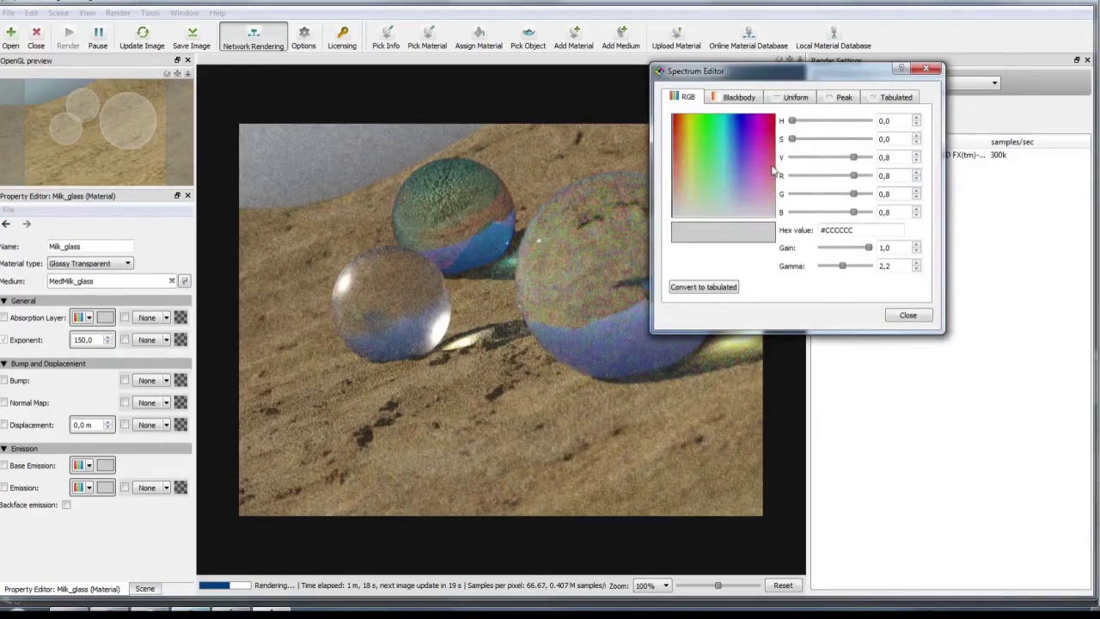
click(758, 146)
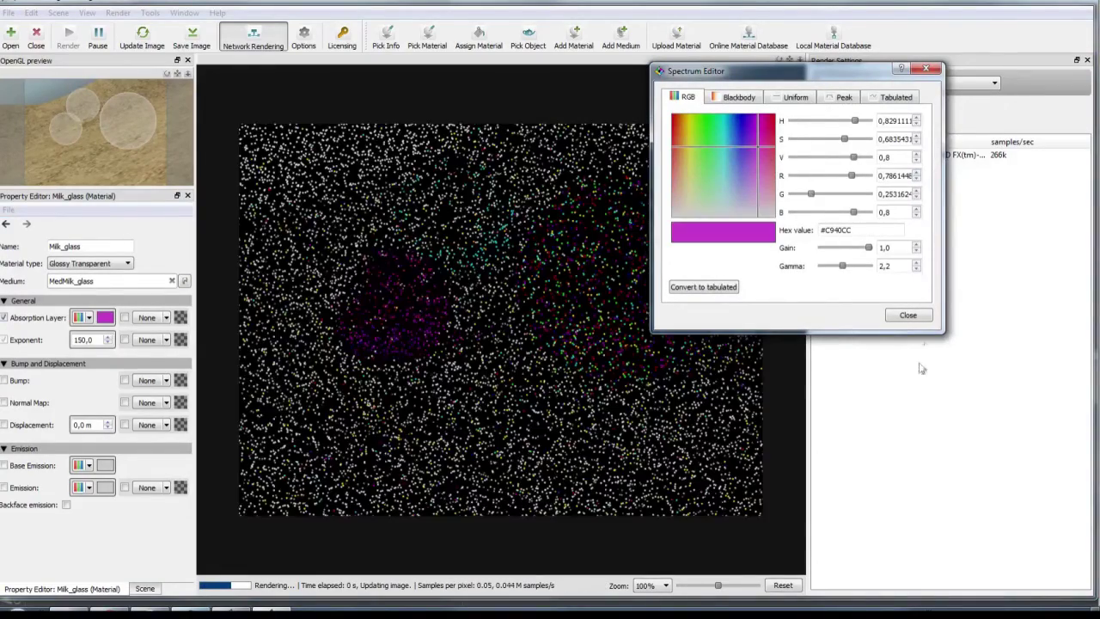
click(909, 316)
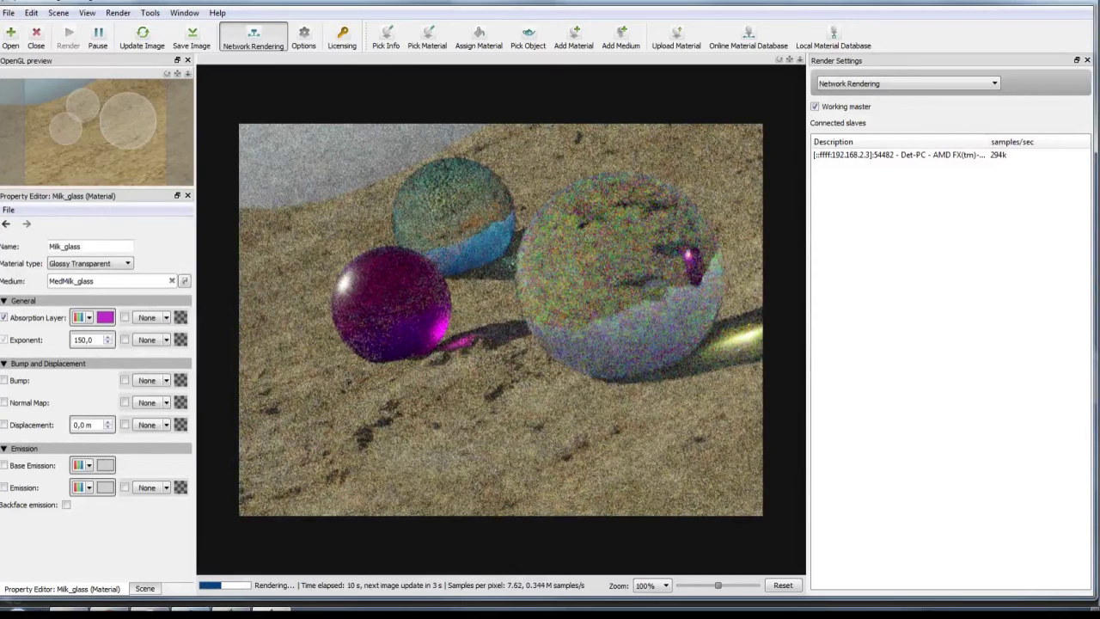
- Open the Camera's properties from the unfiltered scene list and change its f-stop, trying 10 and settling on 24
click(144, 589)
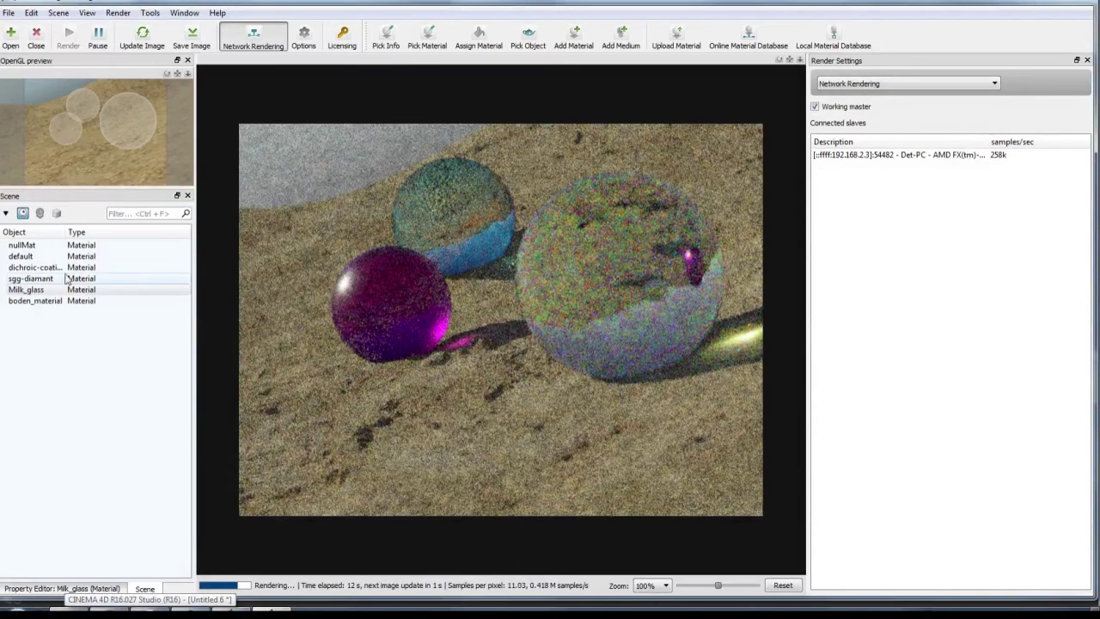
click(22, 214)
click(49, 268)
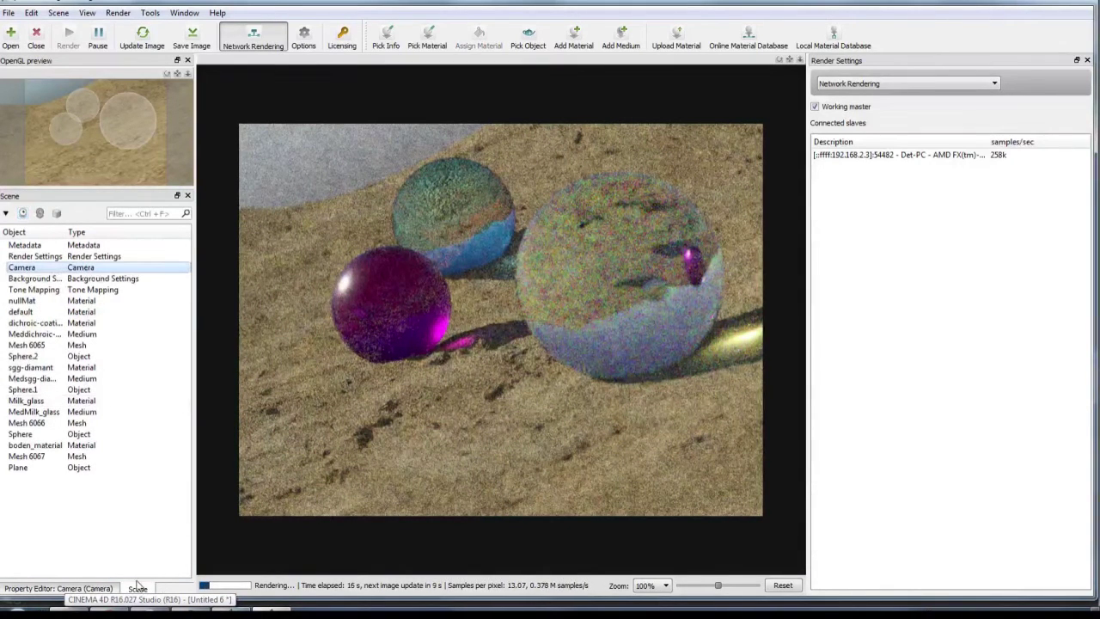
click(101, 589)
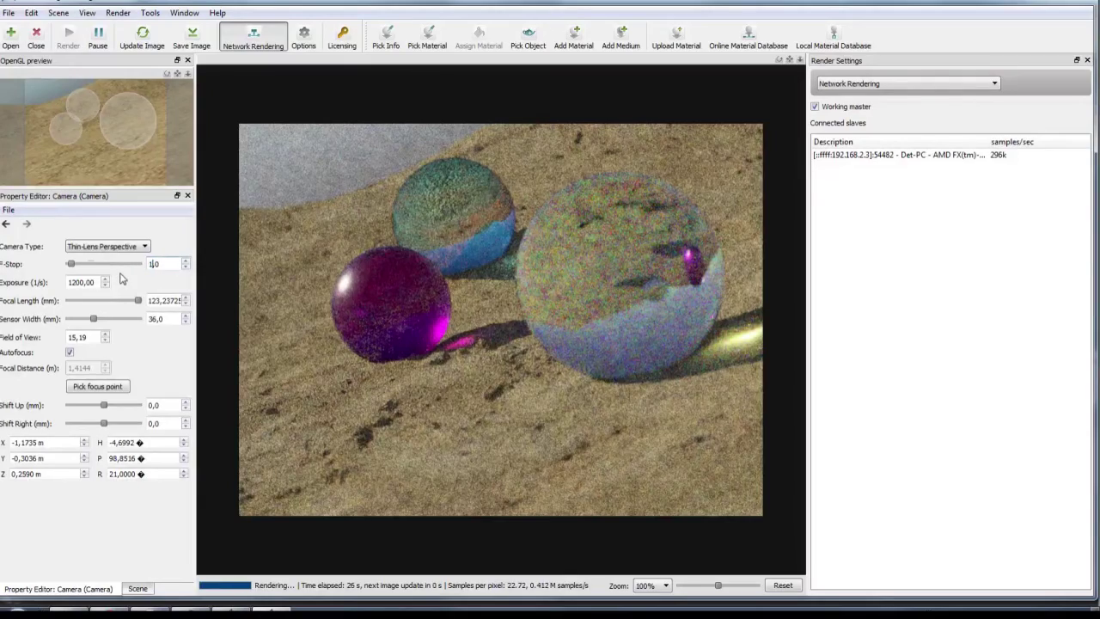
key(Return)
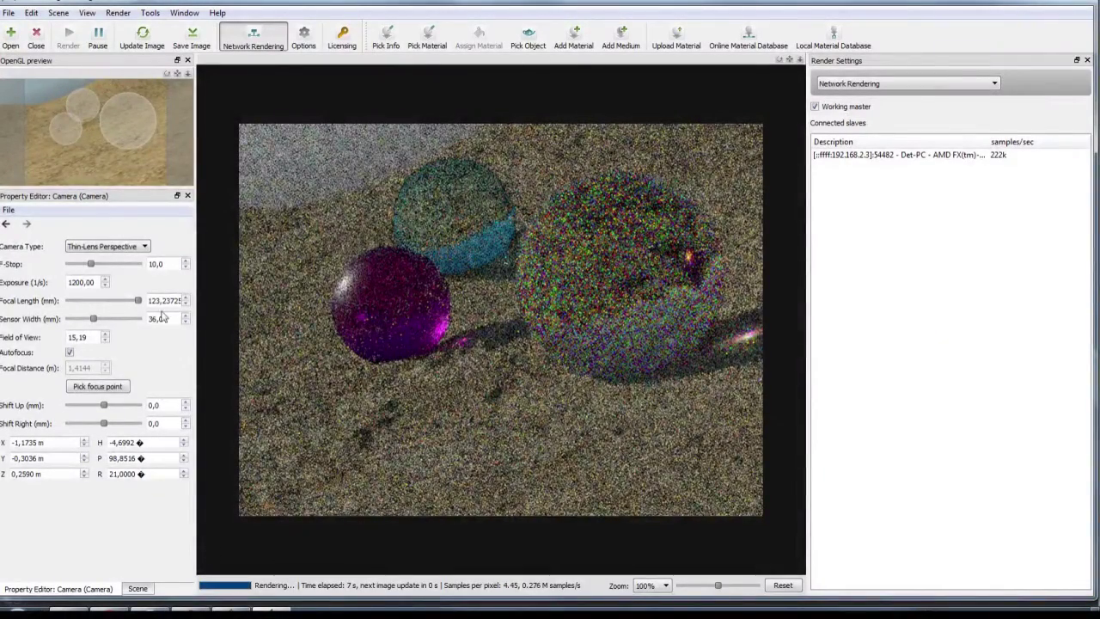
click(123, 264)
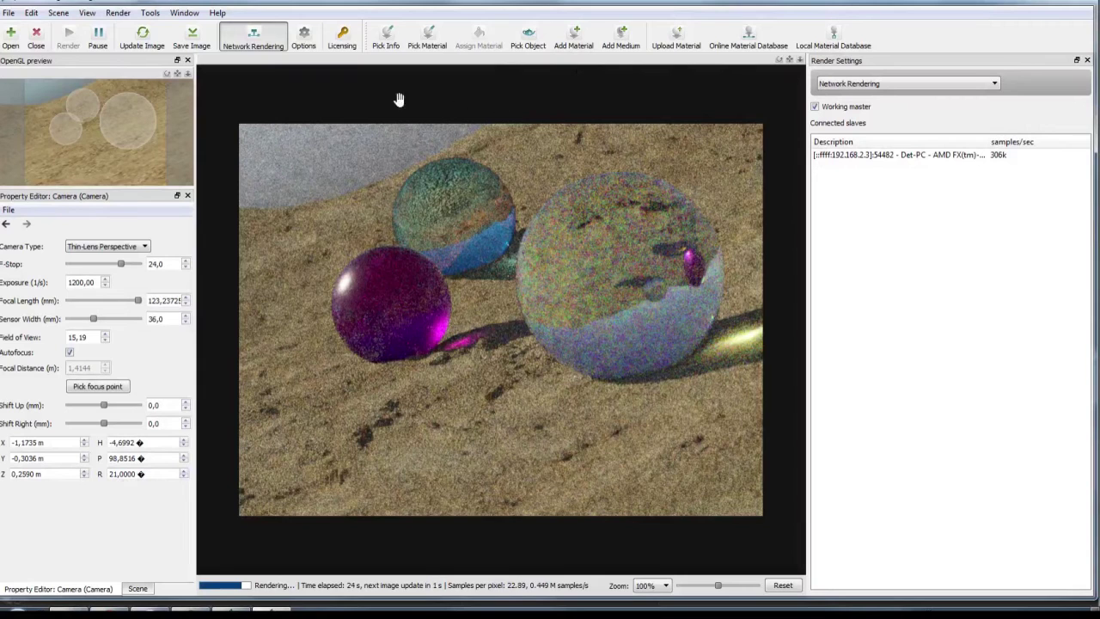
- Review the available image file formats and save the current render as quickrender.png in PNG format
click(142, 39)
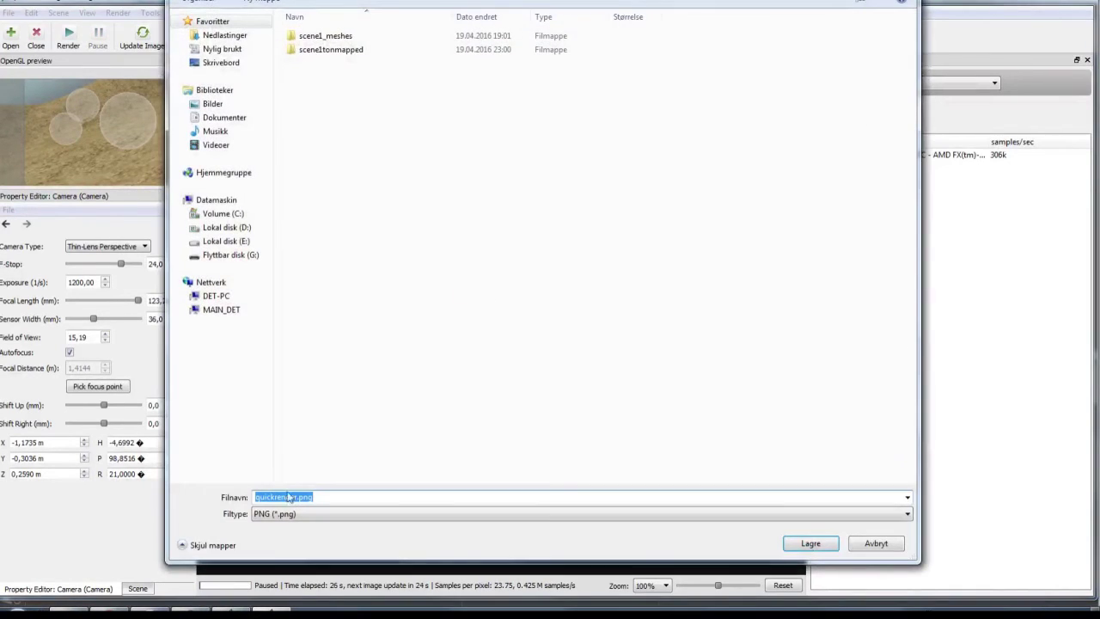
click(391, 514)
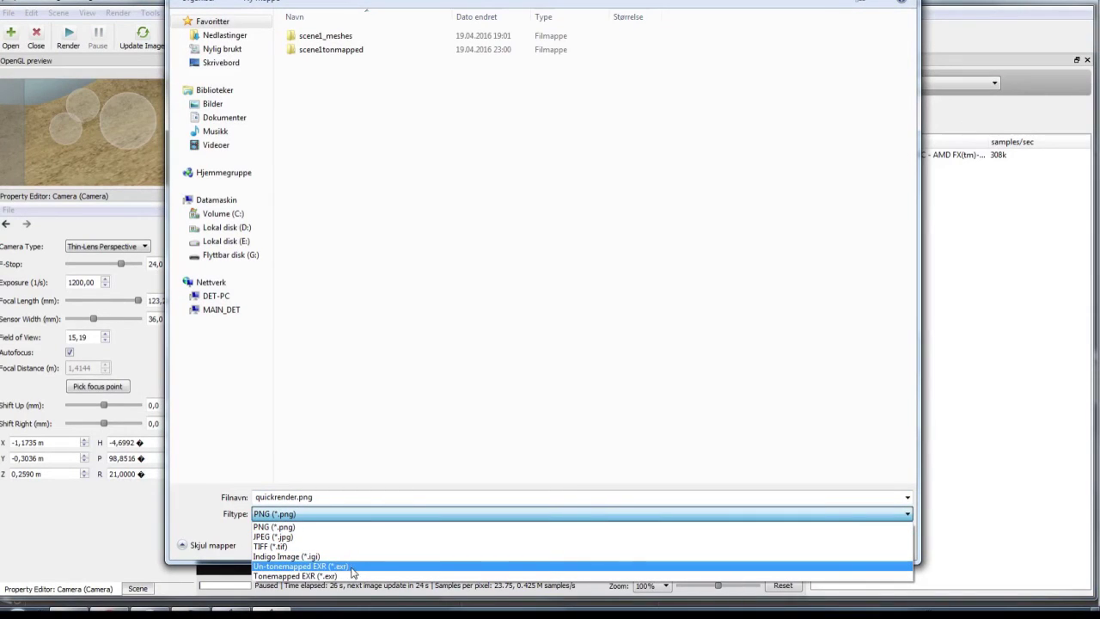
click(529, 274)
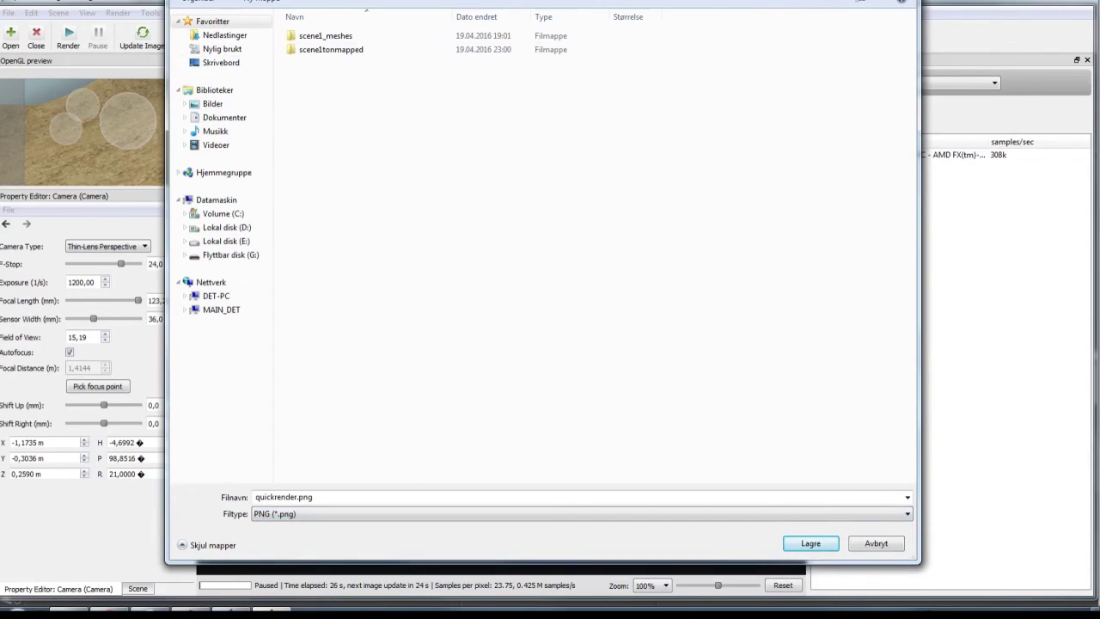
key(Return)
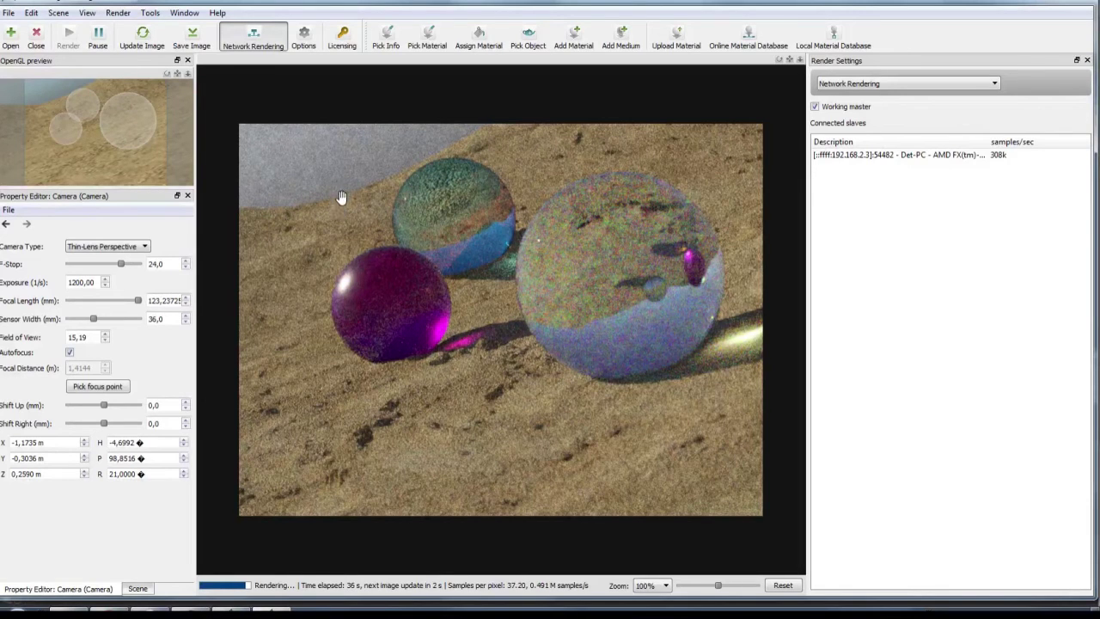
- Pause the rendering and resume it
click(92, 34)
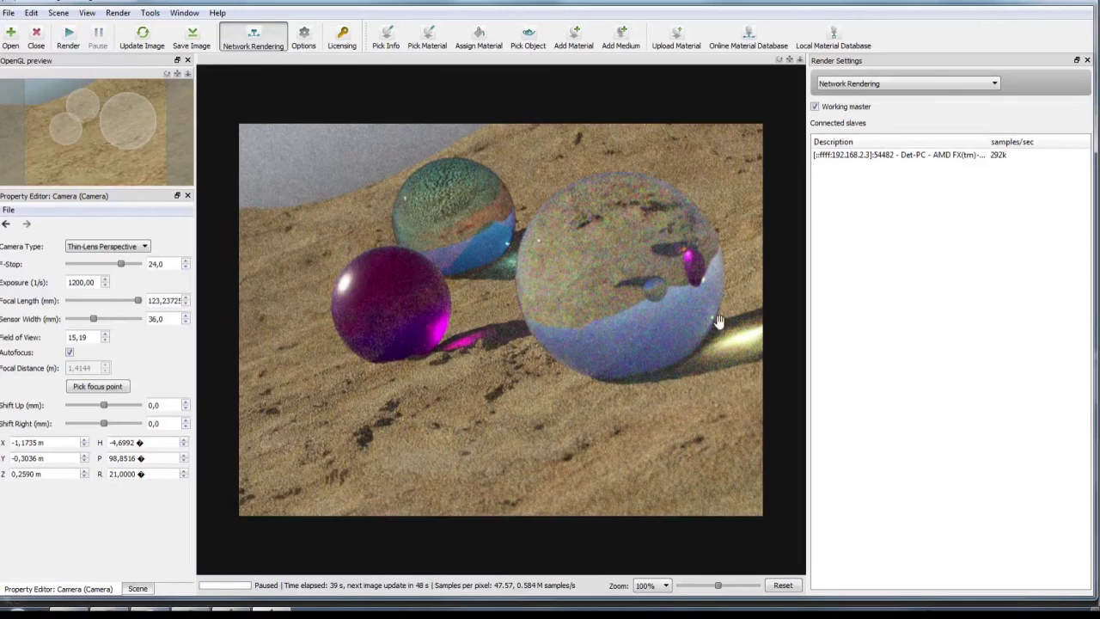
click(69, 35)
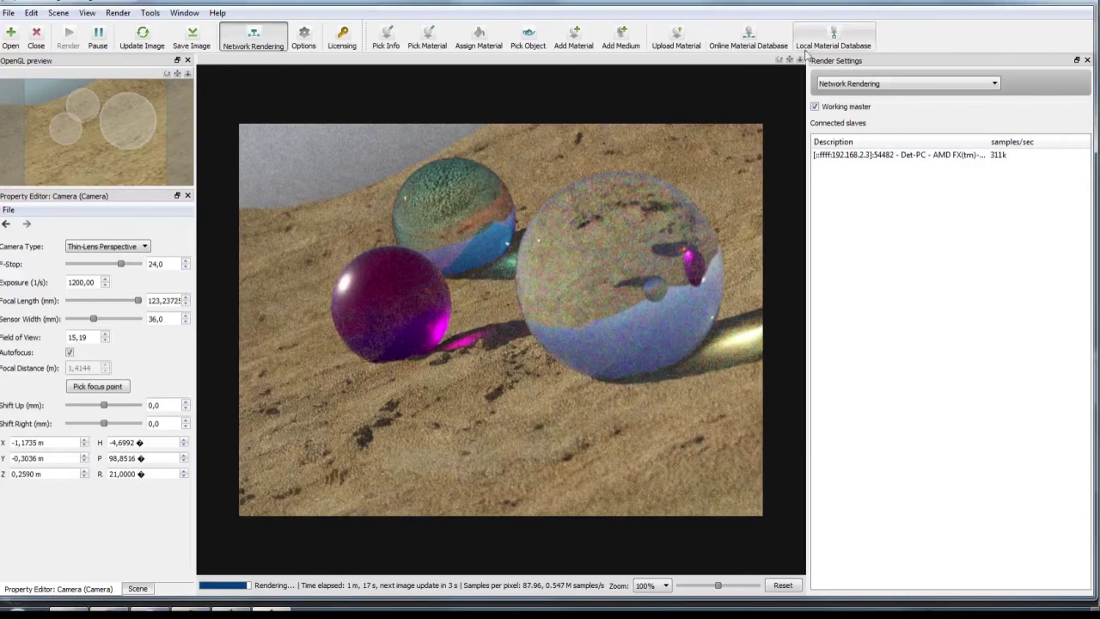
- Browse the material list in the Online Material Database and close the database
click(753, 38)
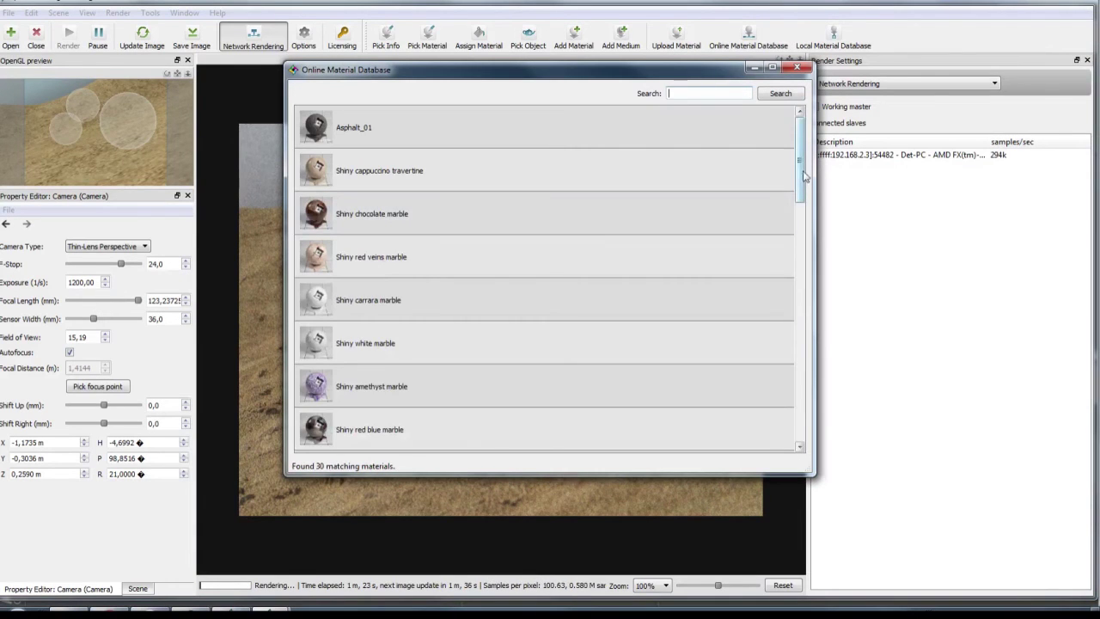
drag(801, 138, 808, 172)
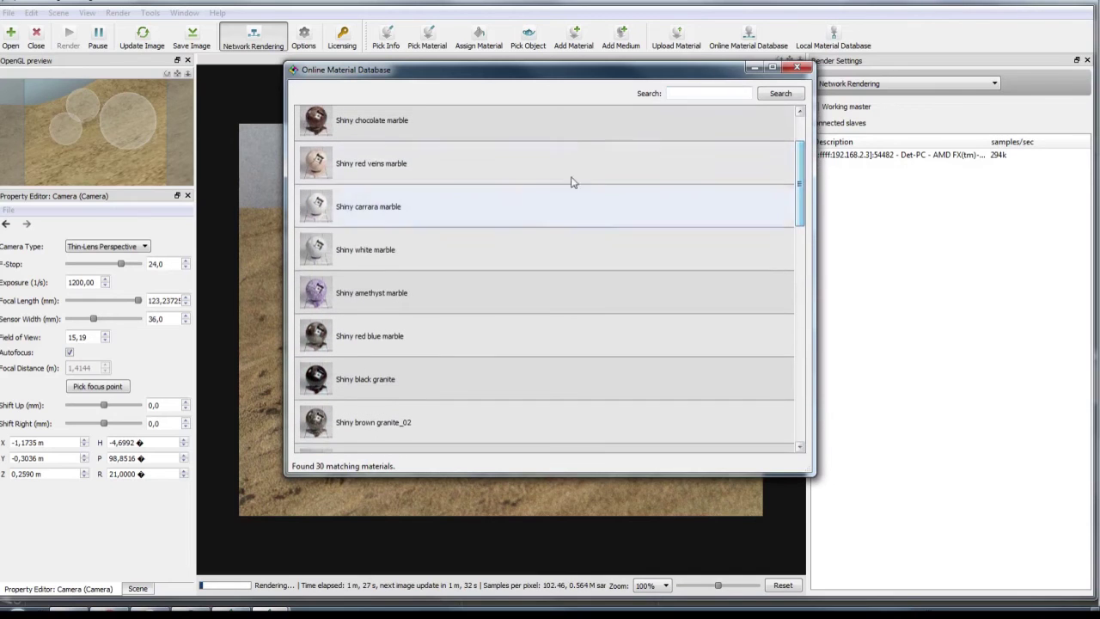
scroll(572, 180, up, 2)
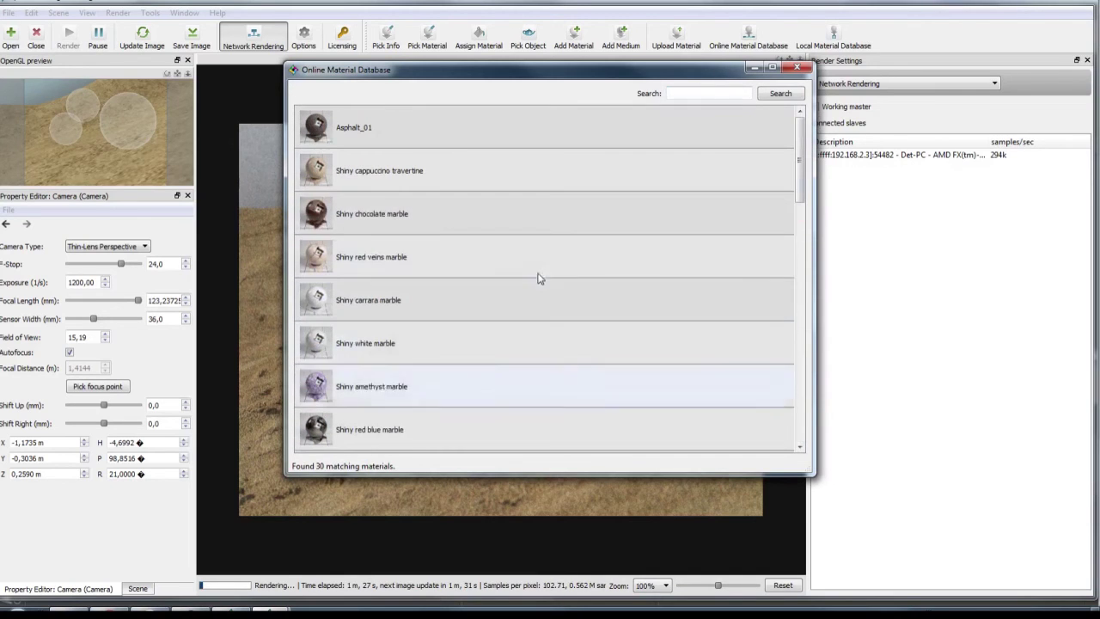
click(797, 67)
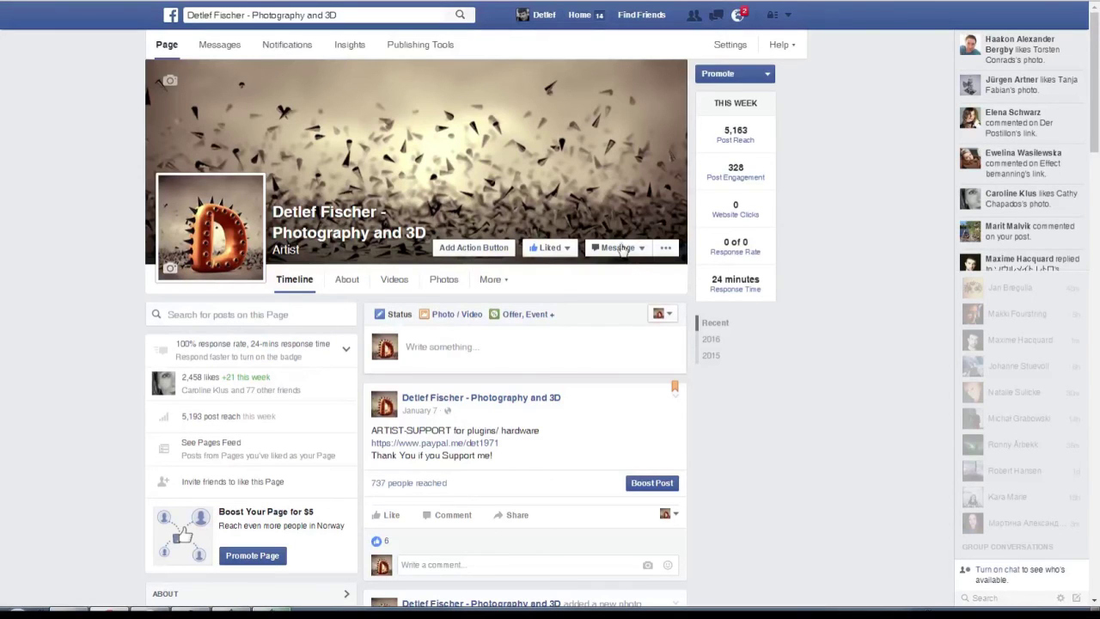
- Switch to the artist's Facebook page and view its additional page options and its news feed and notification choices
click(624, 247)
click(624, 247)
mouse_move(550, 247)
click(671, 250)
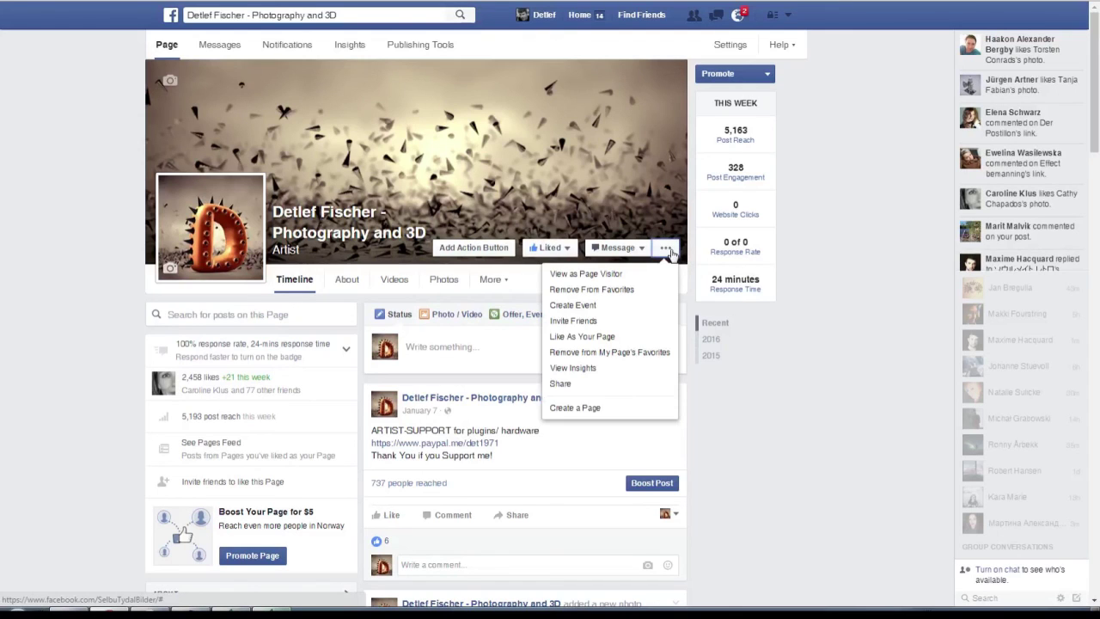
click(671, 249)
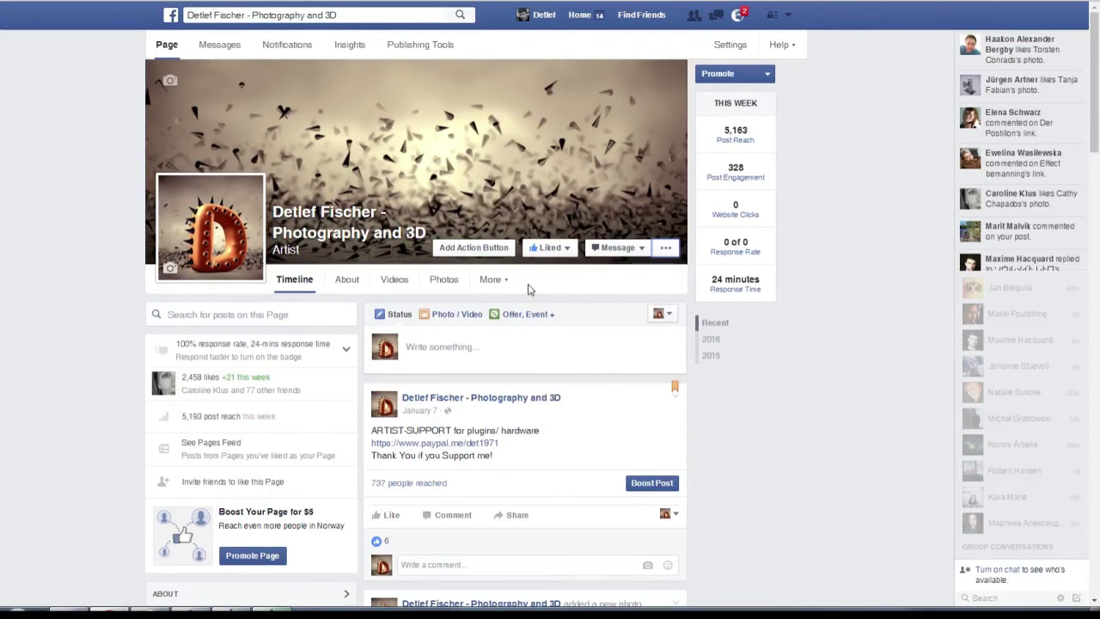
mouse_move(550, 248)
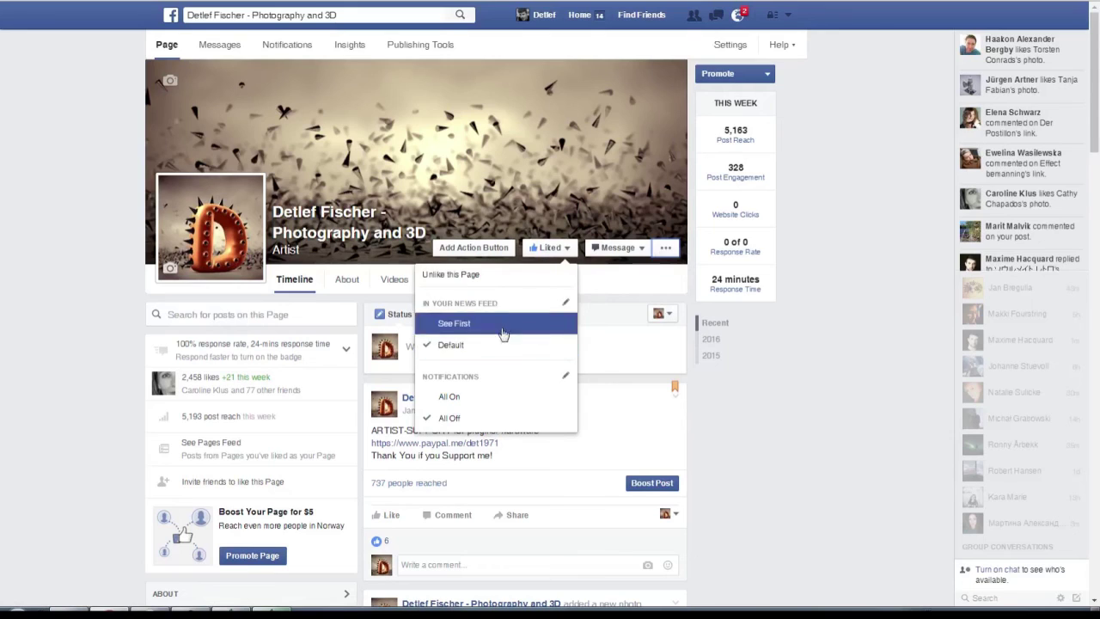